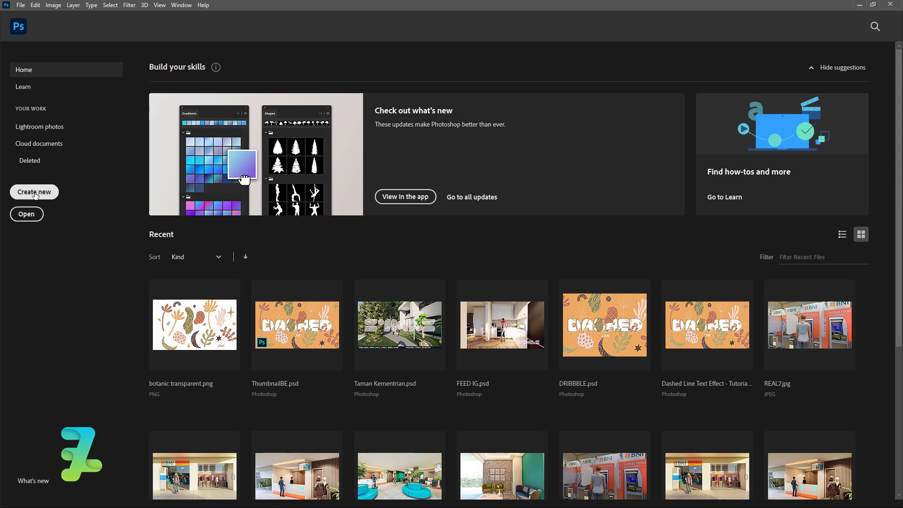
Step: Create a blank A3 print document, 297 × 420 mm at 300 ppi, with a white background
left_click(35, 194)
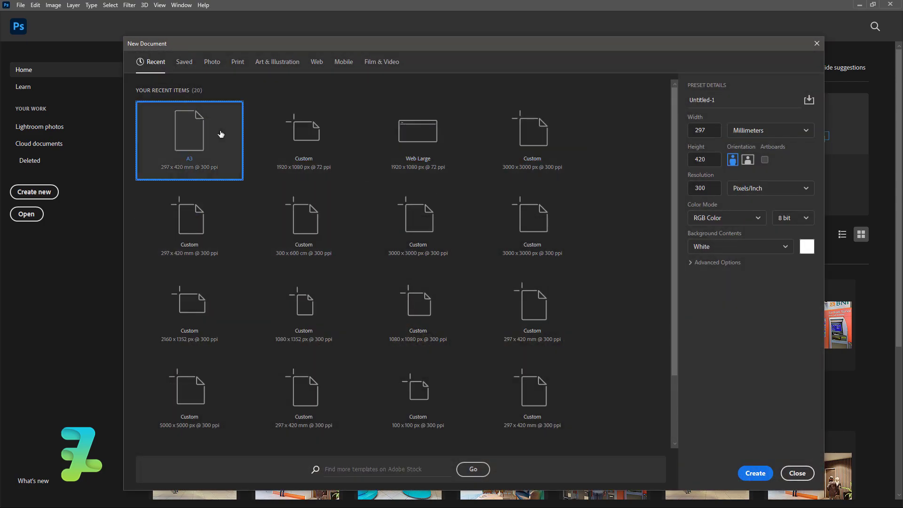
left_click(238, 62)
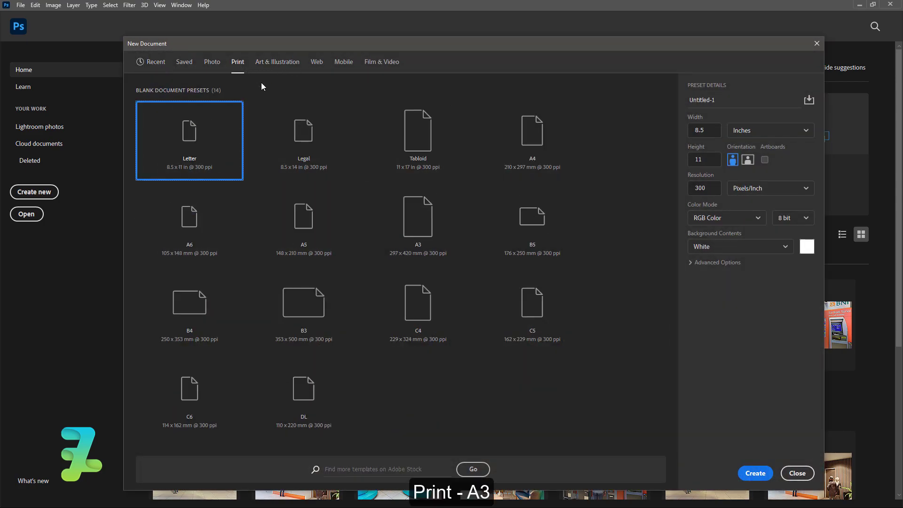
left_click(419, 233)
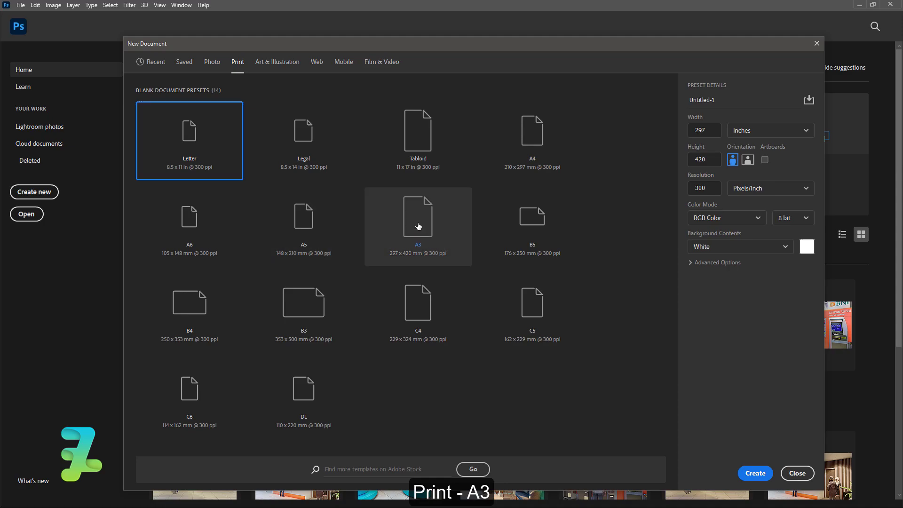
left_click(705, 247)
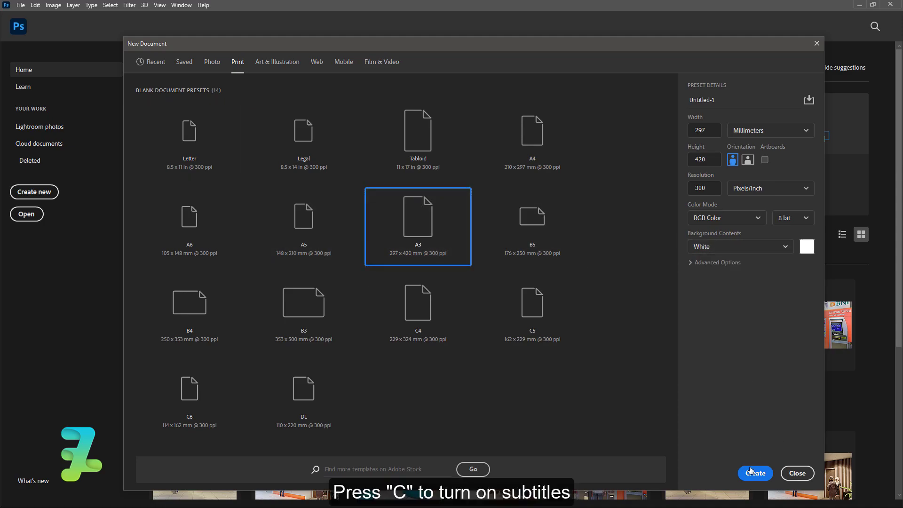
left_click(751, 471)
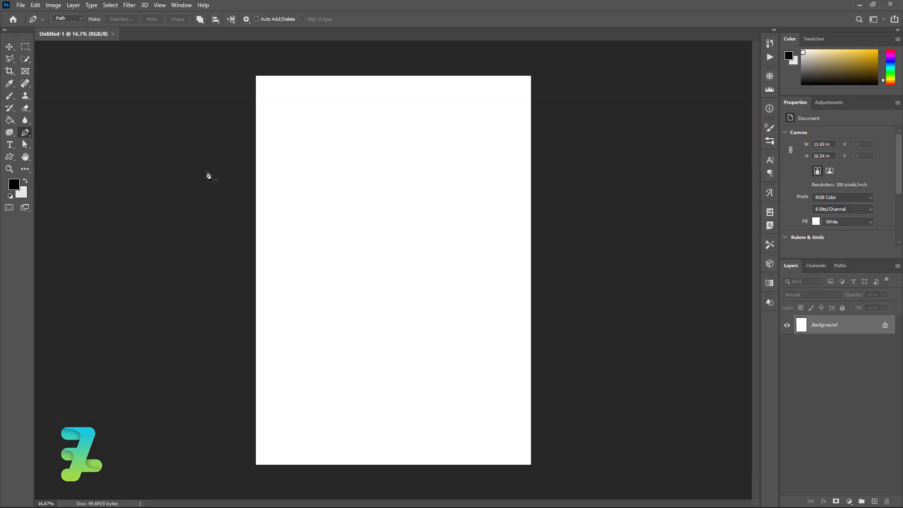
Step: Set the foreground colour to greyish beige d3ccb7
left_click(14, 184)
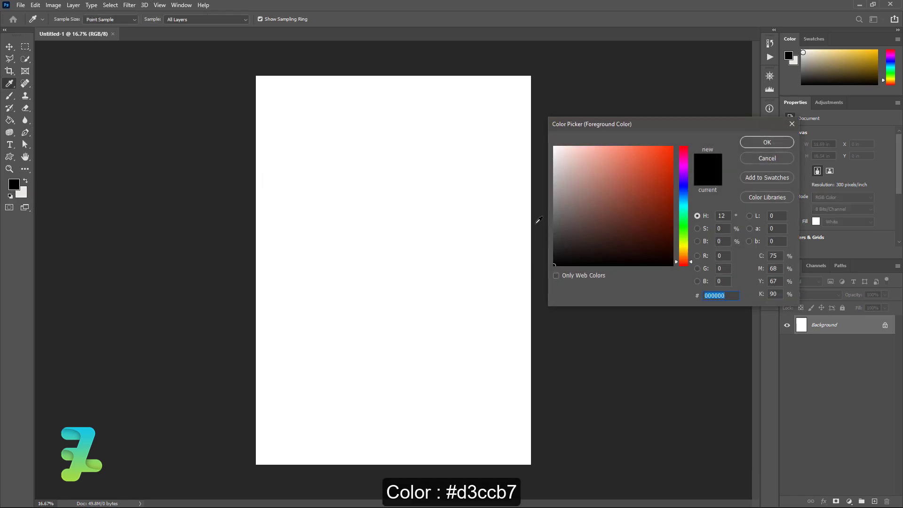
mouse_move(686, 266)
left_mouse_down()
mouse_move(687, 239)
mouse_move(686, 250)
left_mouse_up()
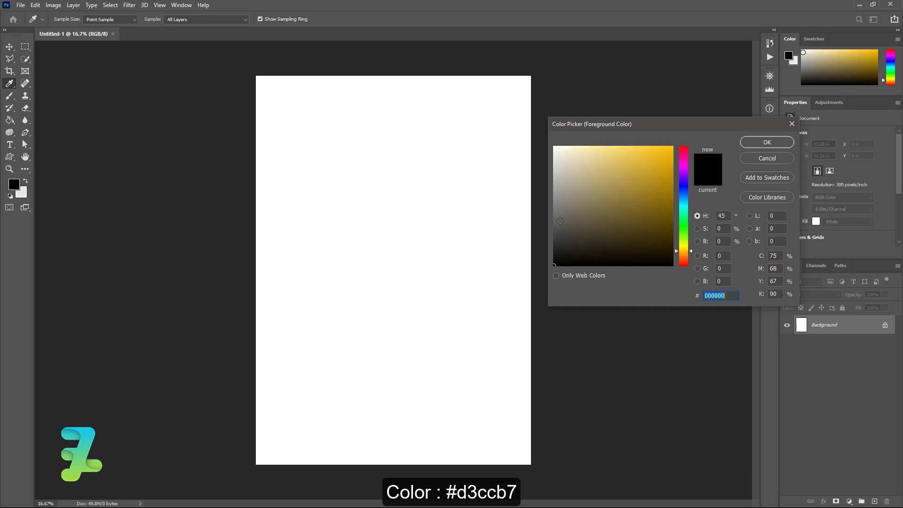
mouse_move(563, 208)
left_mouse_down()
mouse_move(568, 184)
mouse_move(559, 176)
mouse_move(571, 155)
mouse_move(570, 167)
left_mouse_up()
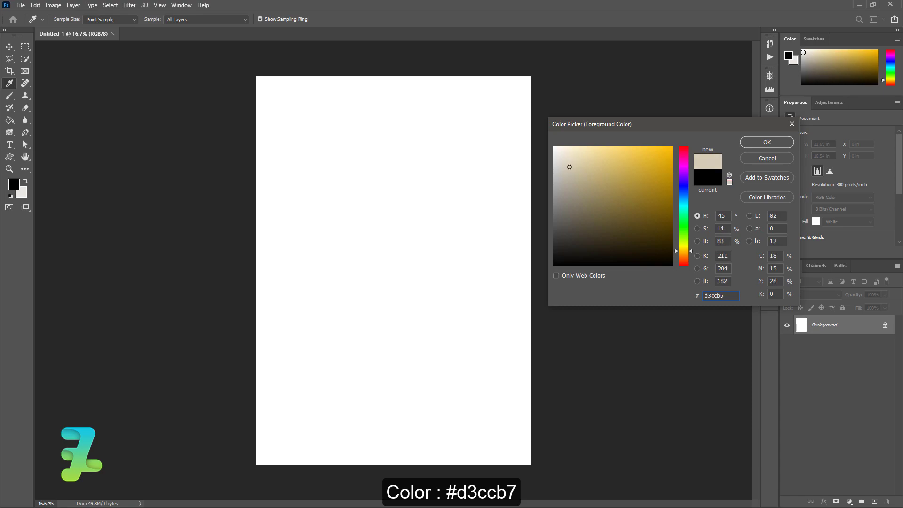
left_click(759, 140)
Step: Fill the canvas with beige using the Paint Bucket and add an empty Layer 1
key("p")
left_click(13, 123)
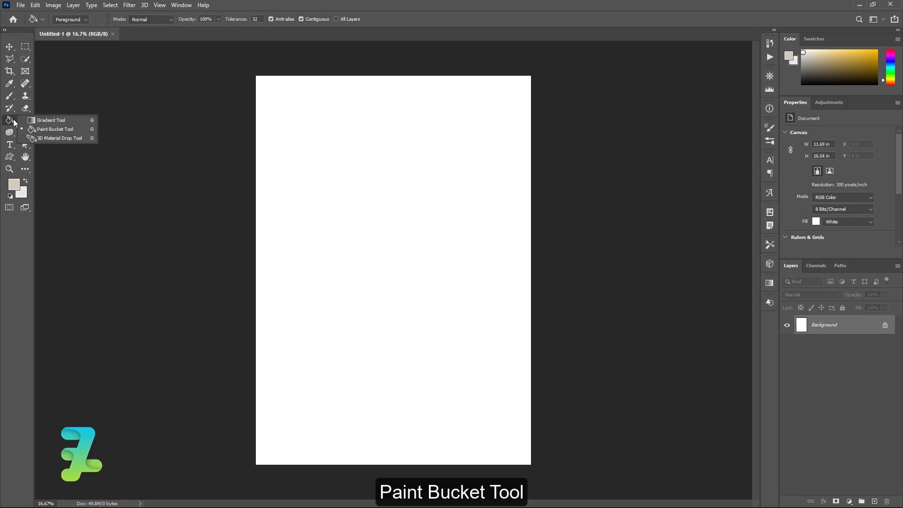
left_click(47, 125)
left_click(357, 177)
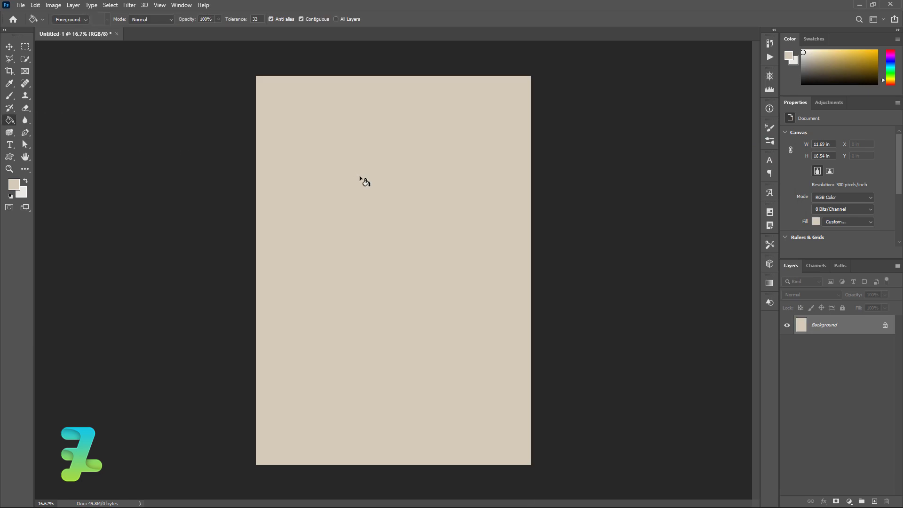
left_click(874, 500)
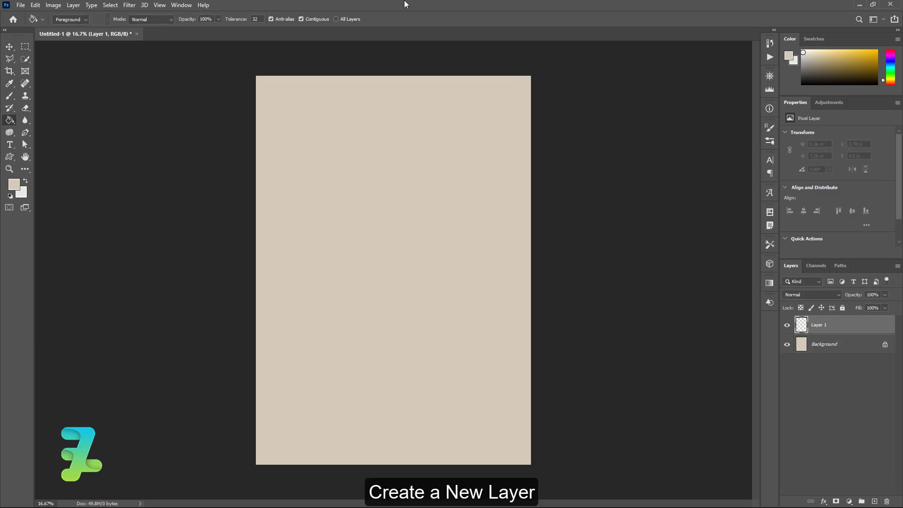
Step: Set the foreground colour to black 000000
left_click(25, 181)
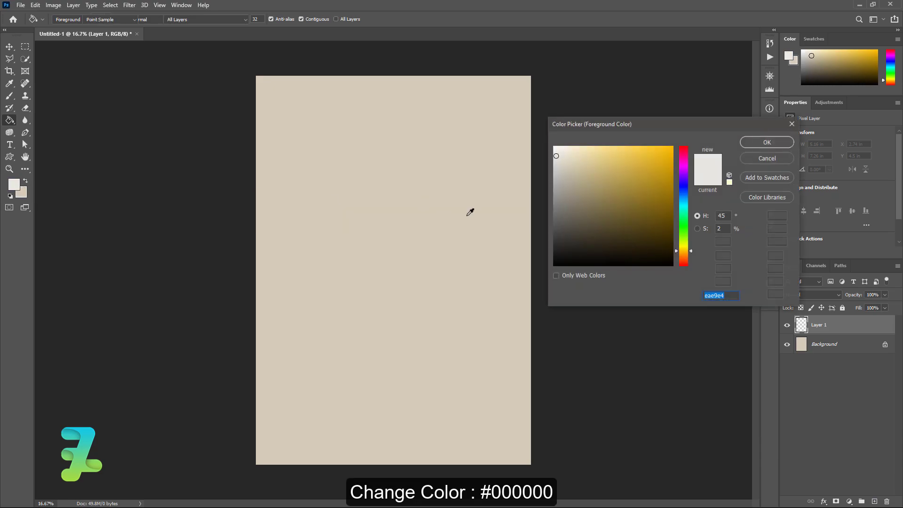
type("000000")
left_click(764, 142)
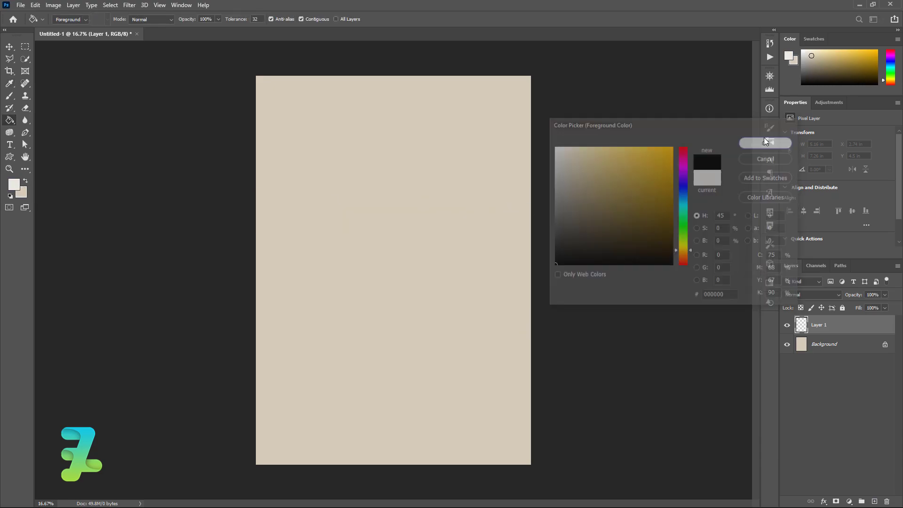
Step: Set up the Type tool with Times New Roman Bold at 72 pt
left_click(10, 145)
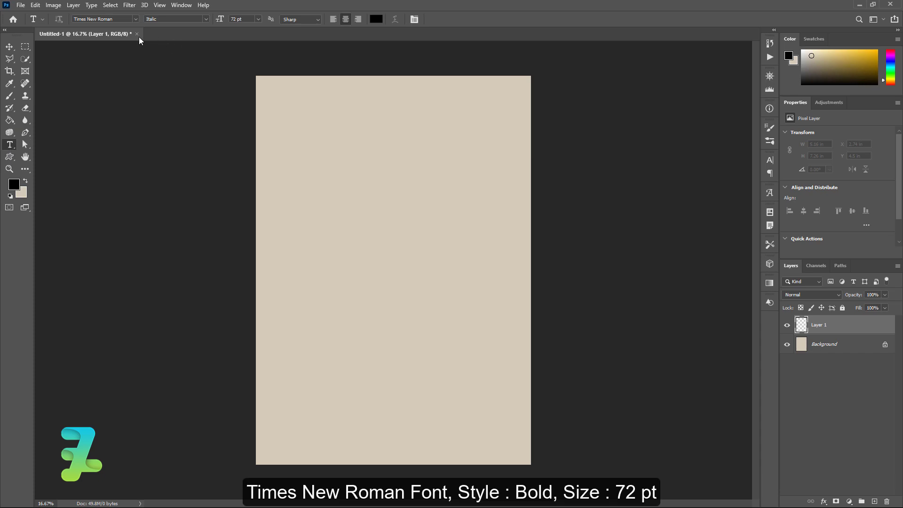
left_click(205, 20)
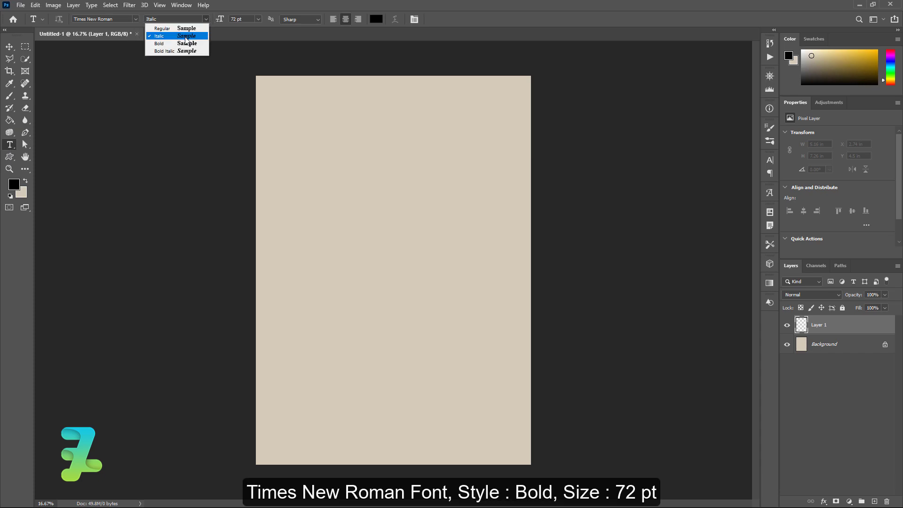
left_click(160, 39)
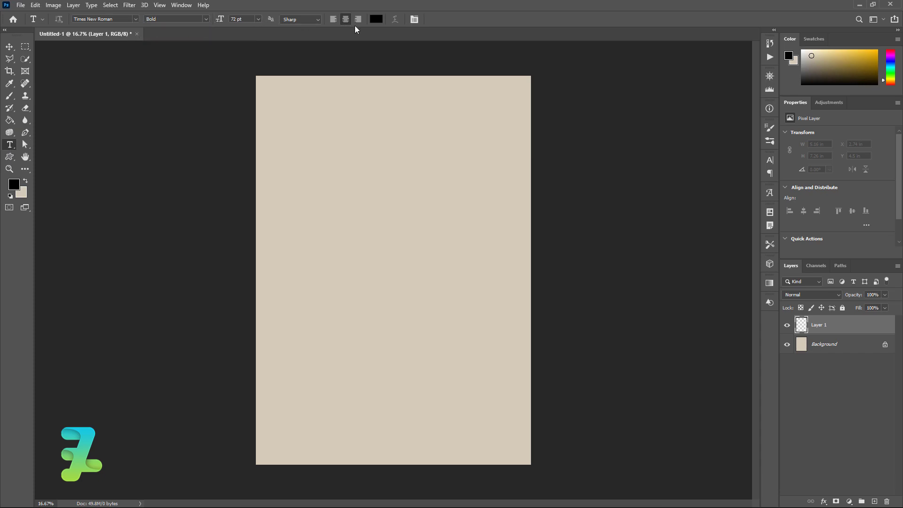
left_click(417, 23)
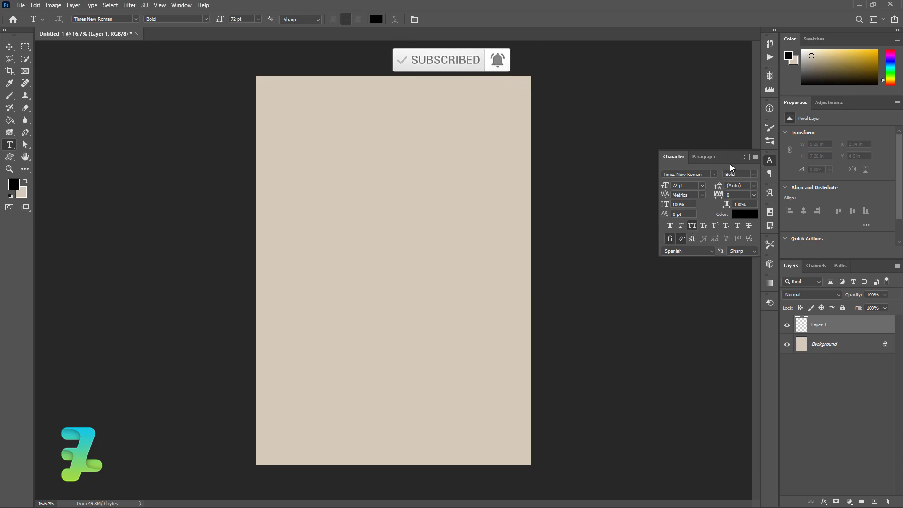
left_click(668, 168)
Step: Paste the quote and break it into lines WORK HARD / IN SILENCE / SUCCESS / BE YOUR NOISE
left_click(327, 186)
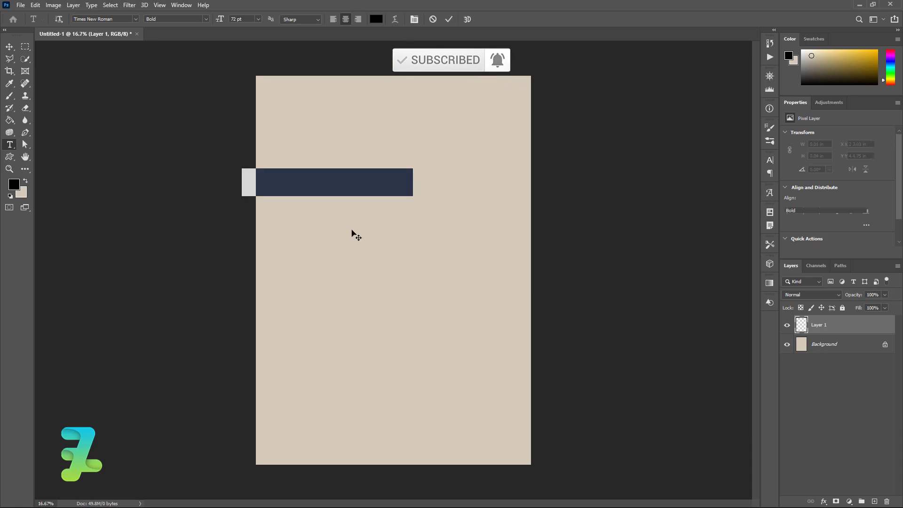
key("ctrl+v")
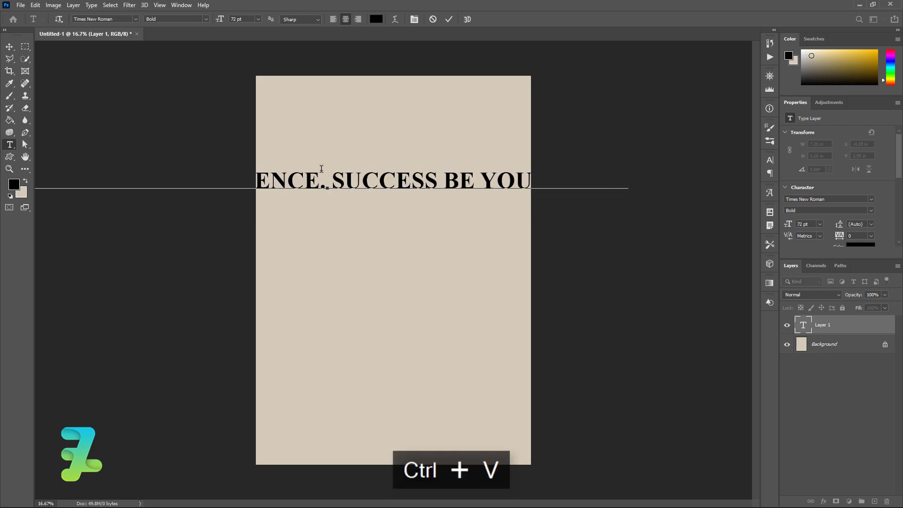
key("Delete")
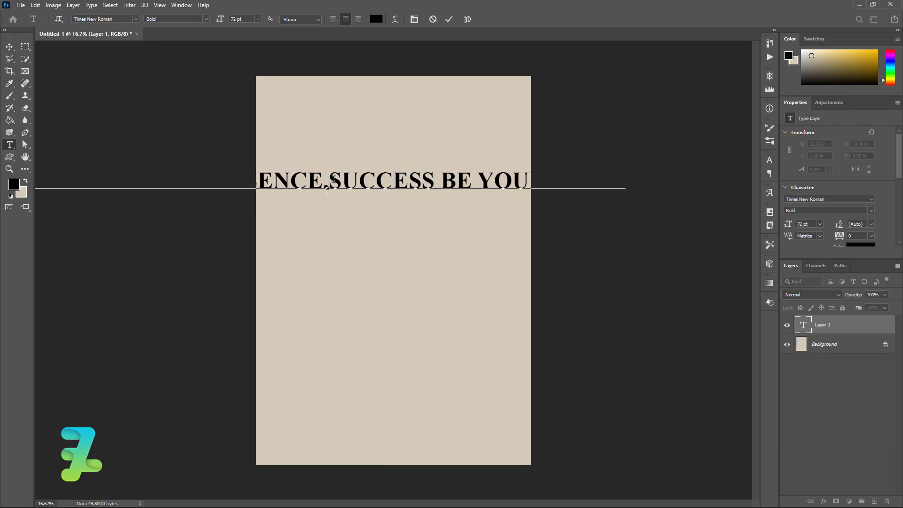
key("BackSpace")
key("Return")
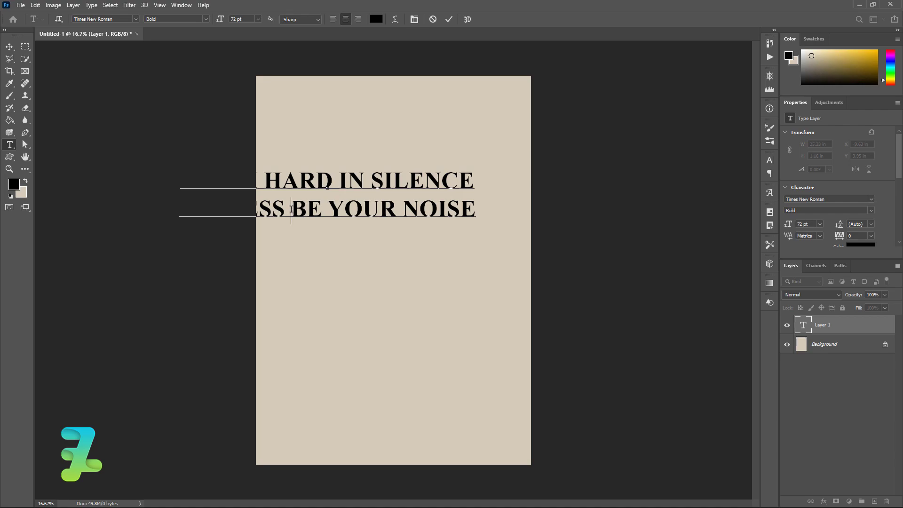
key("BackSpace")
key("Return")
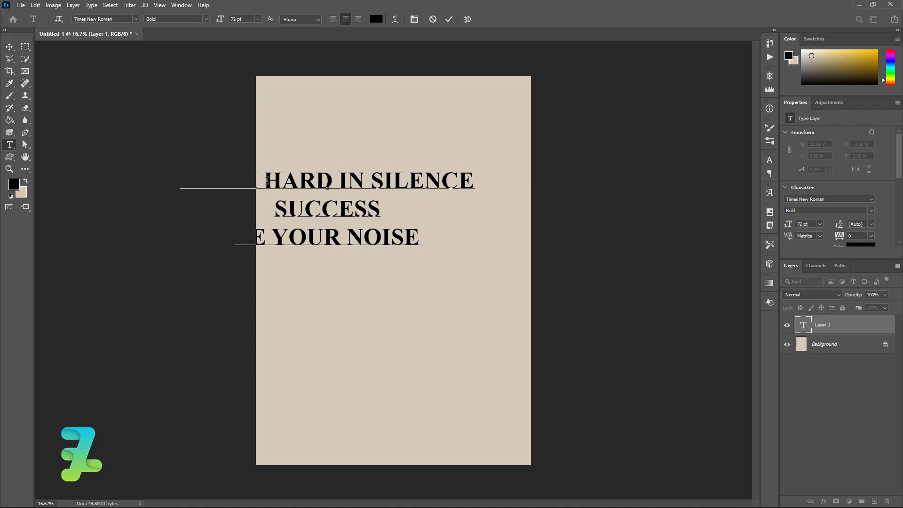
double_click(344, 179)
left_click(344, 179)
key("Return")
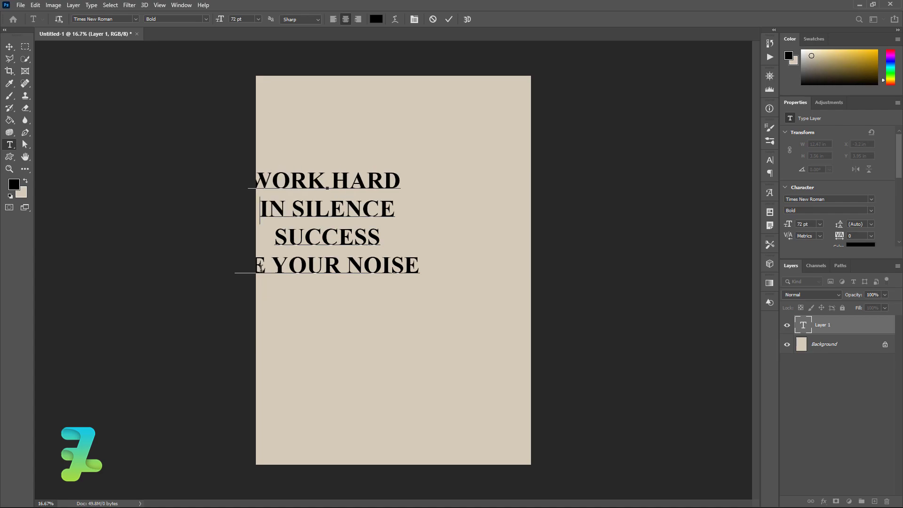
Step: Centre the quote horizontally and vertically on the canvas, then deselect
left_click(9, 46)
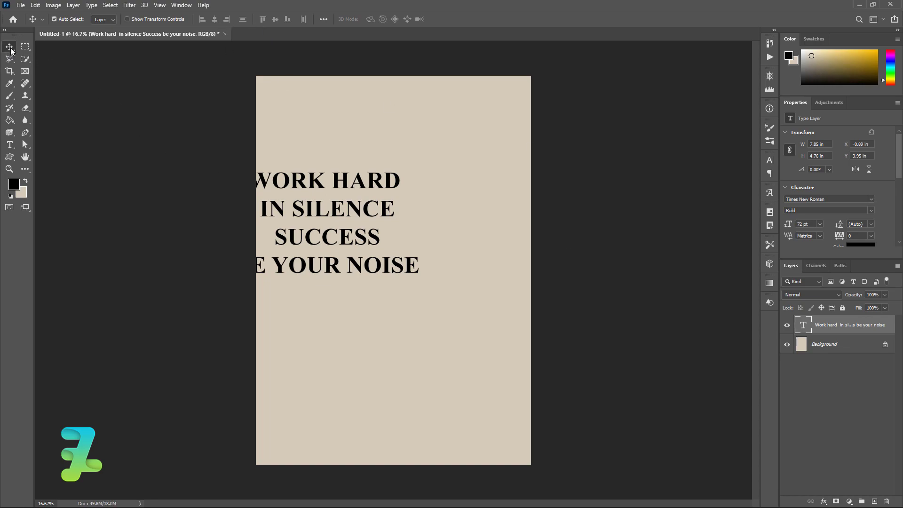
key("ctrl+a")
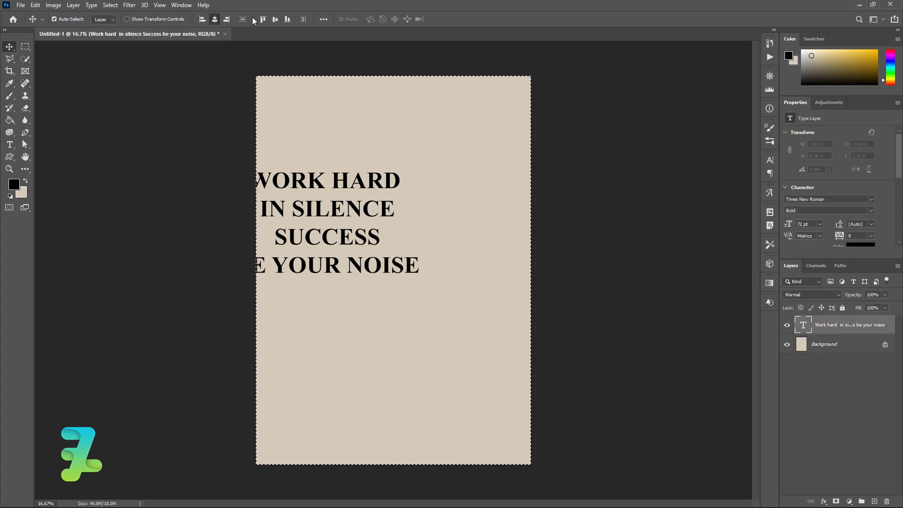
left_click(215, 19)
left_click(275, 19)
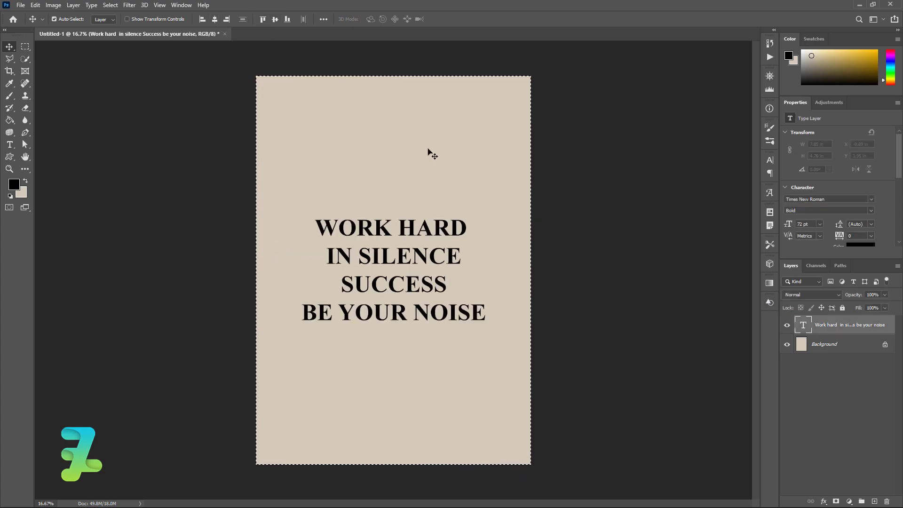
key("ctrl+d")
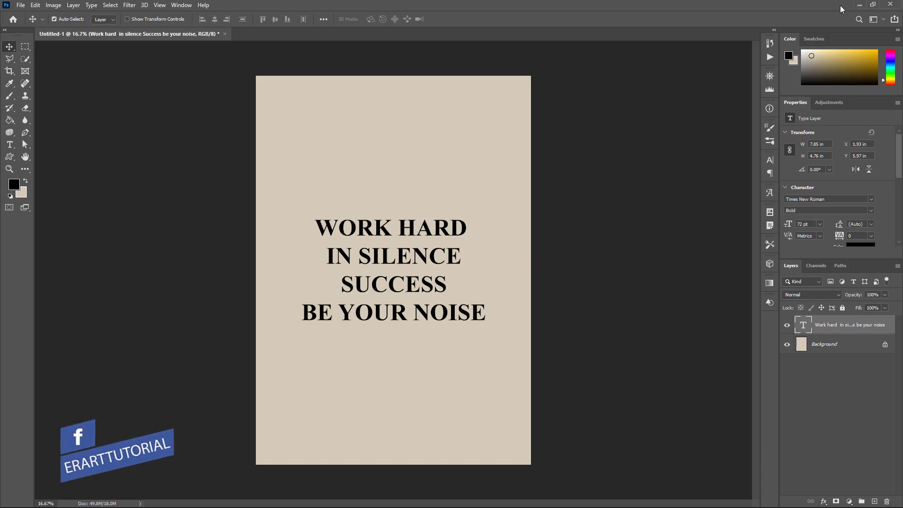
Step: Duplicate the quote layer and set the copy to Times New Roman Italic
key("ctrl+j")
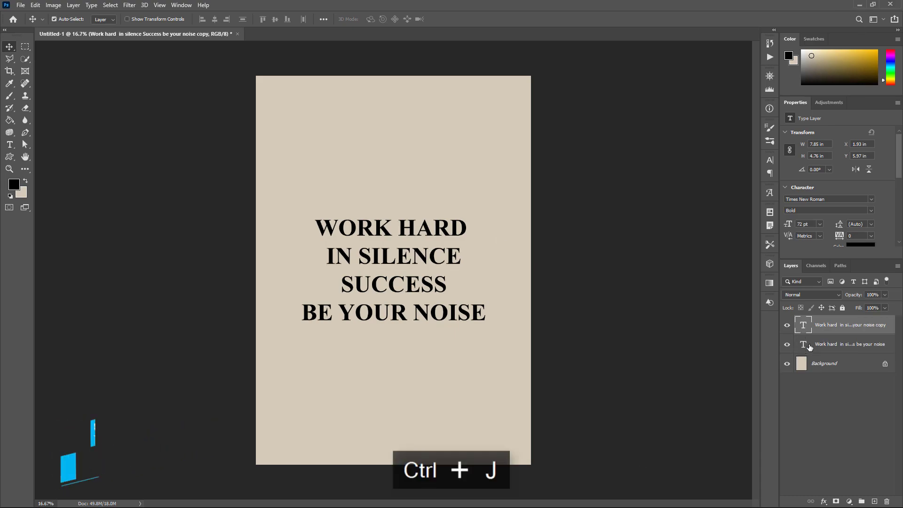
double_click(803, 327)
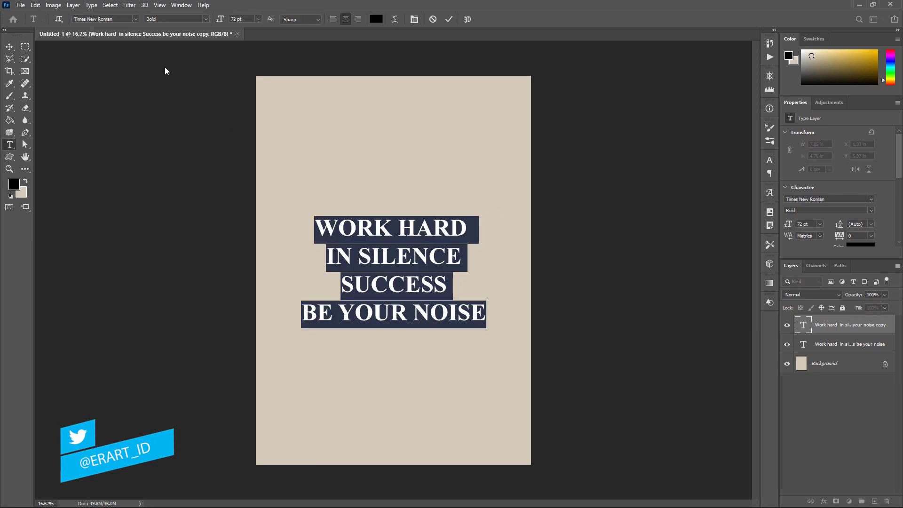
left_click(201, 21)
left_click(197, 39)
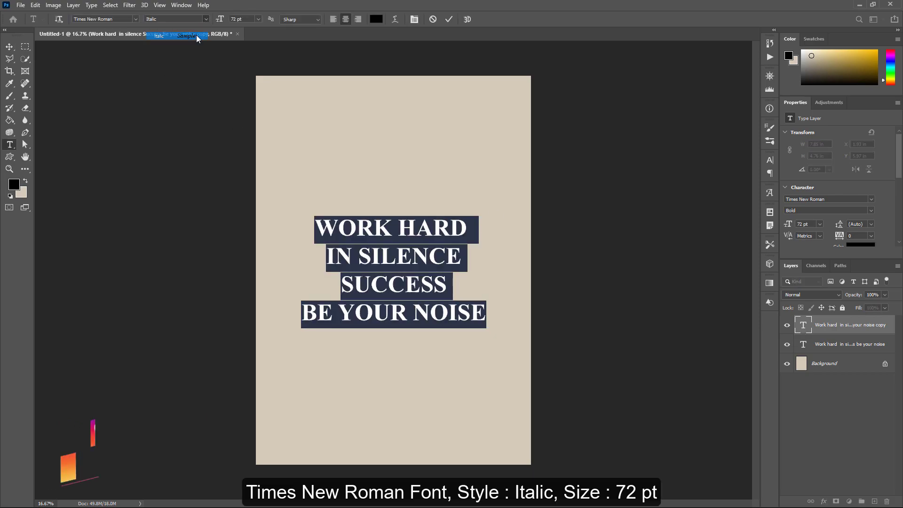
key("ctrl+Return")
key("v")
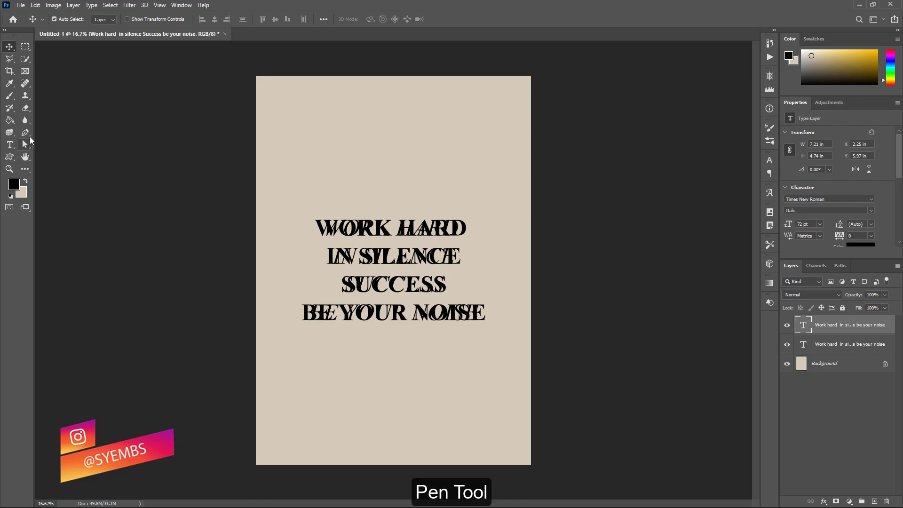
left_click_drag(25, 132, 43, 140)
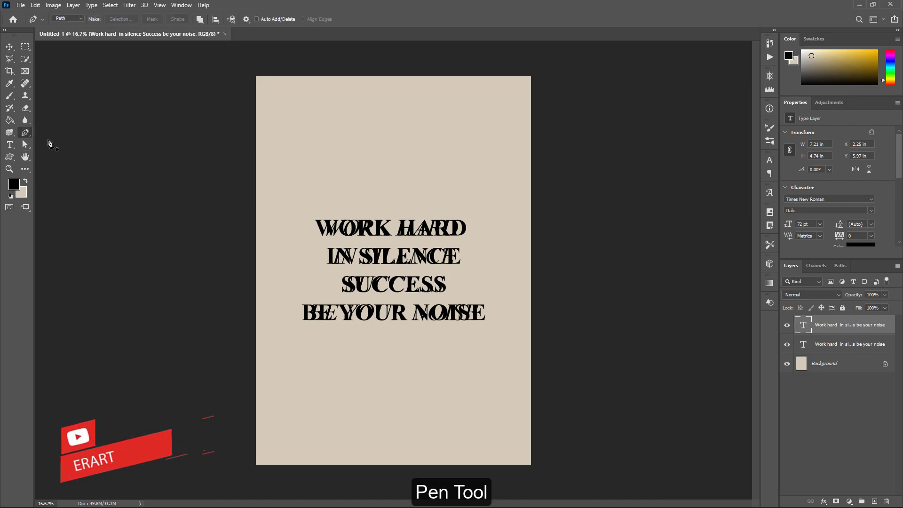
Step: On a new empty layer, draw a straight diagonal pen path across the quote
left_click(875, 500)
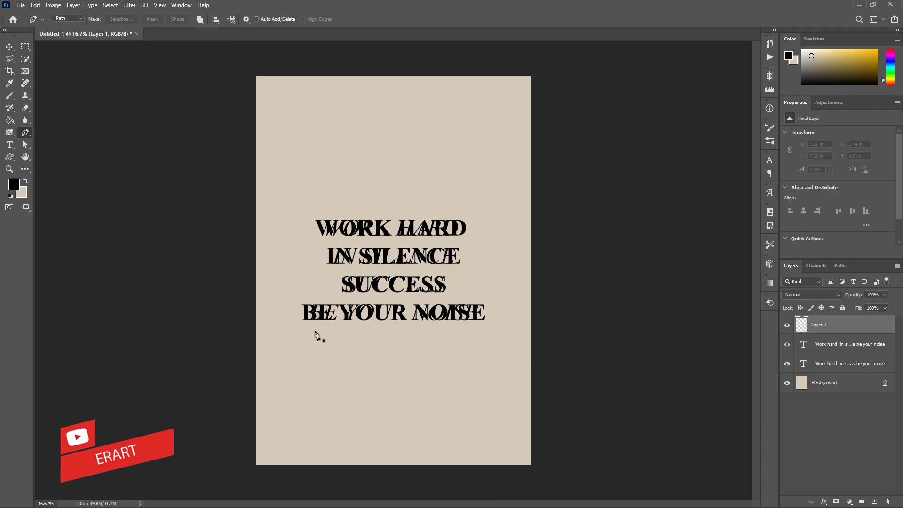
left_click(330, 337)
key("ctrl+z")
left_click(443, 176)
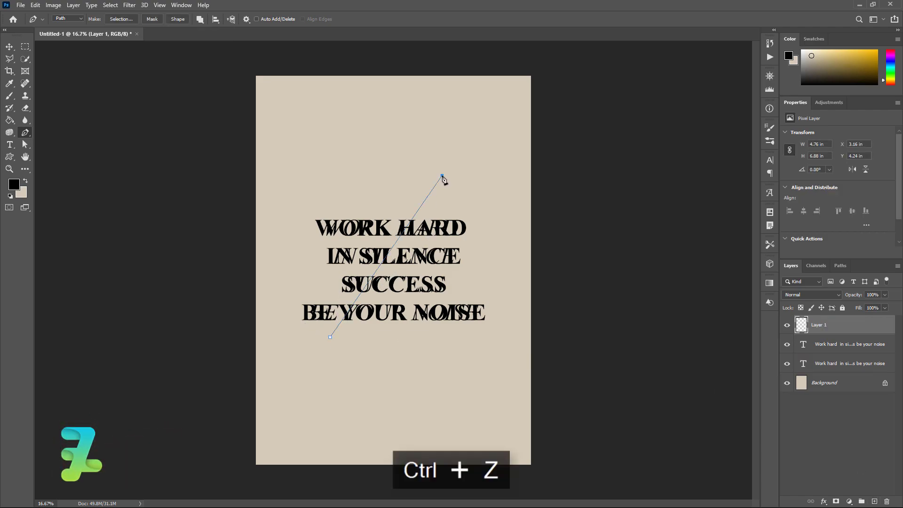
key("ctrl+z")
key("ctrl+z")
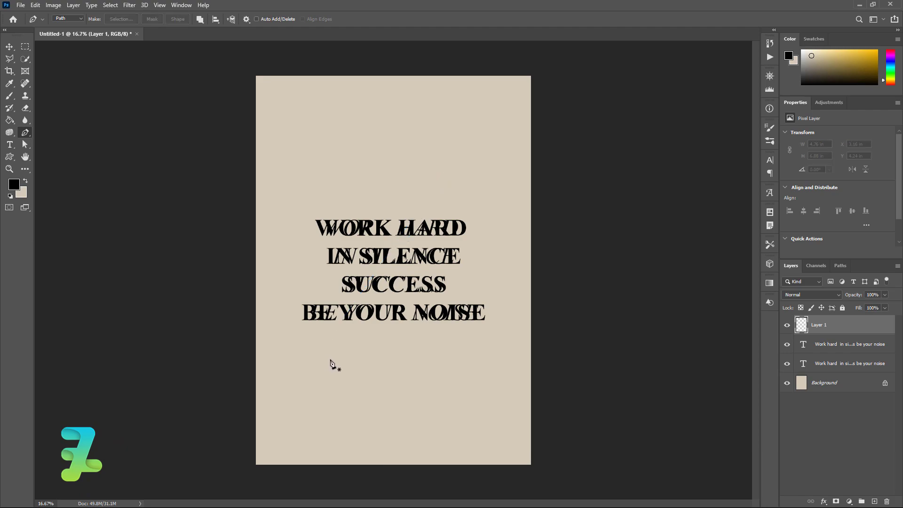
left_click(330, 360)
left_click(435, 193)
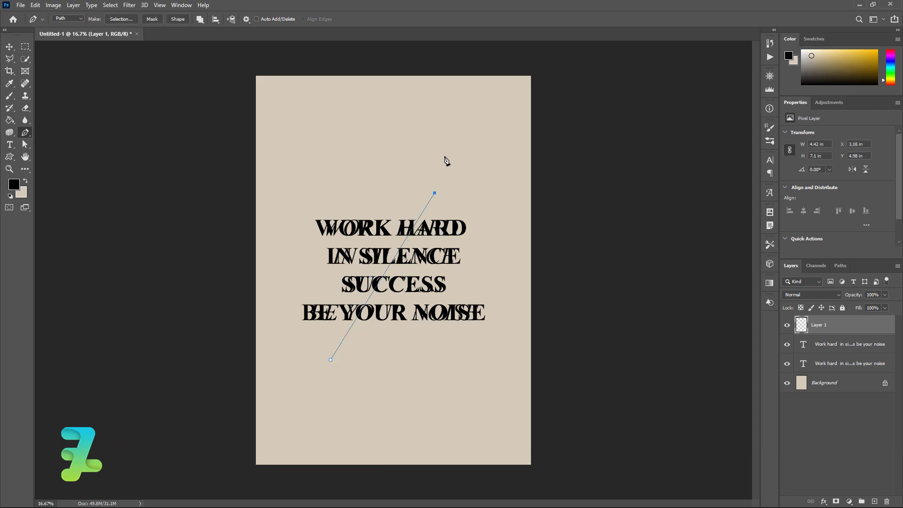
key("ctrl+z")
left_click(439, 184)
right_click(435, 201)
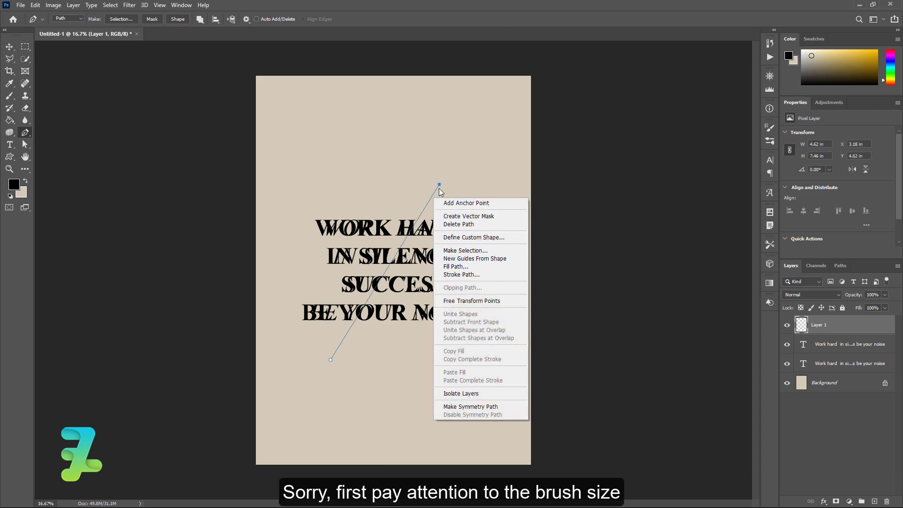
left_click(441, 193)
Step: Set the brush to 20 px size and 100% hardness
left_click(11, 98)
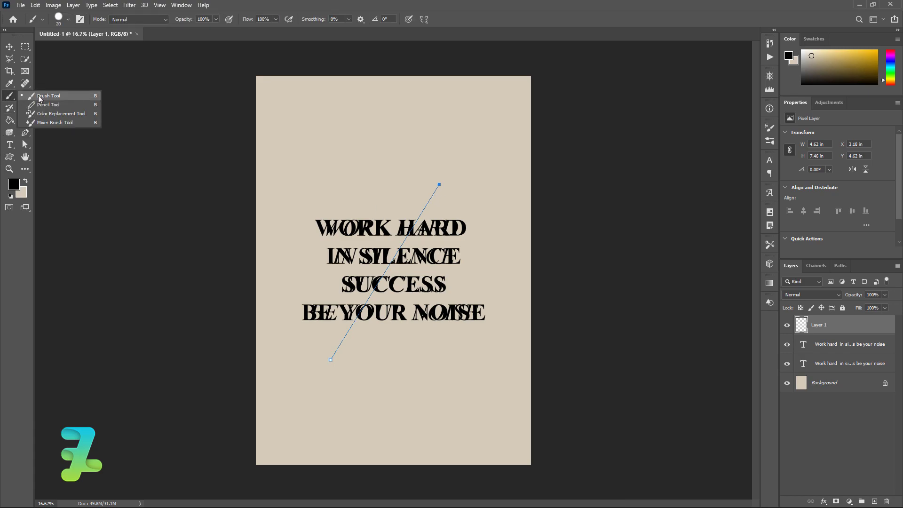
left_click(43, 96)
left_click(68, 19)
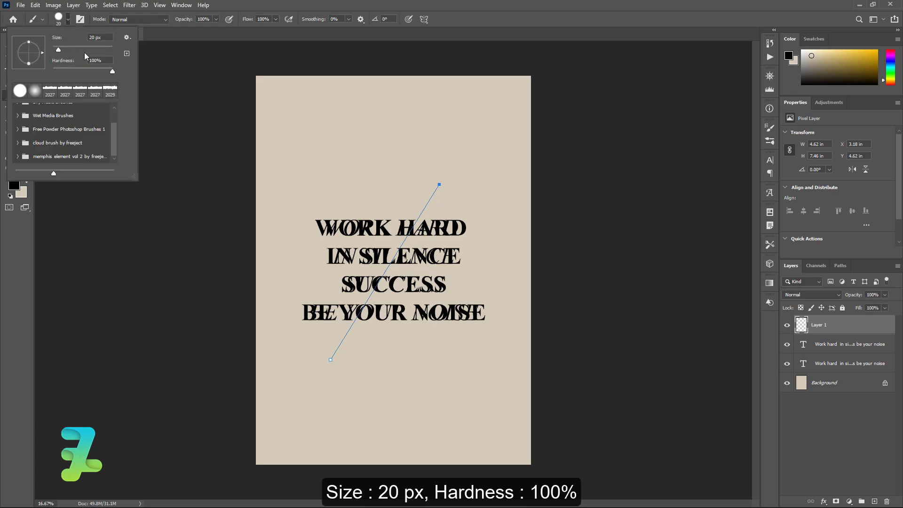
left_click_drag(107, 73, 126, 72)
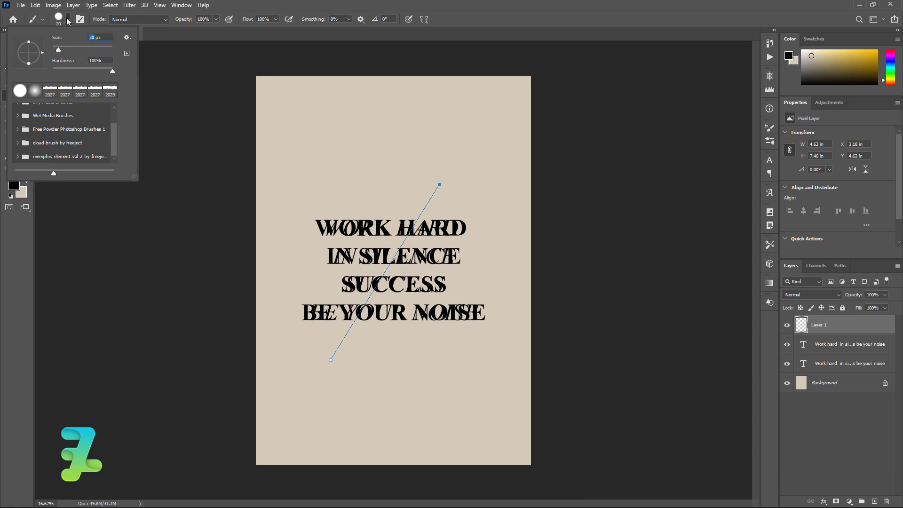
key("Return")
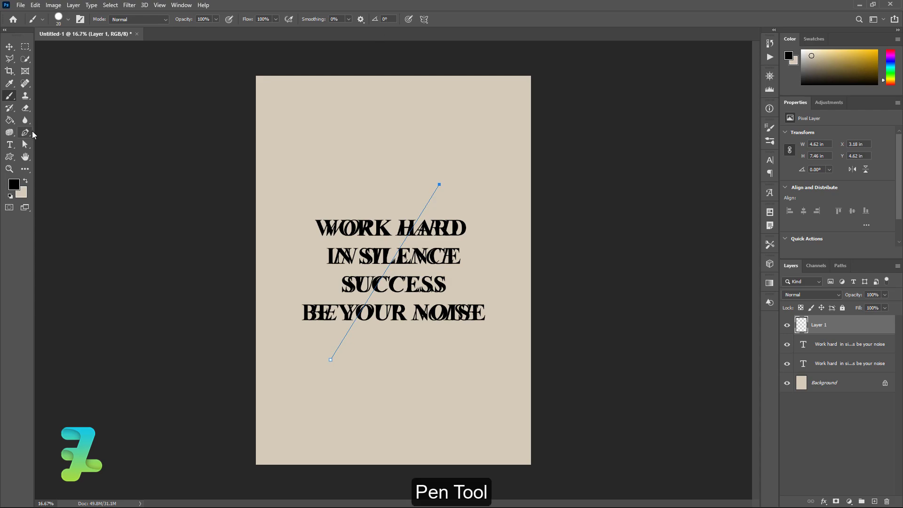
left_click(32, 134)
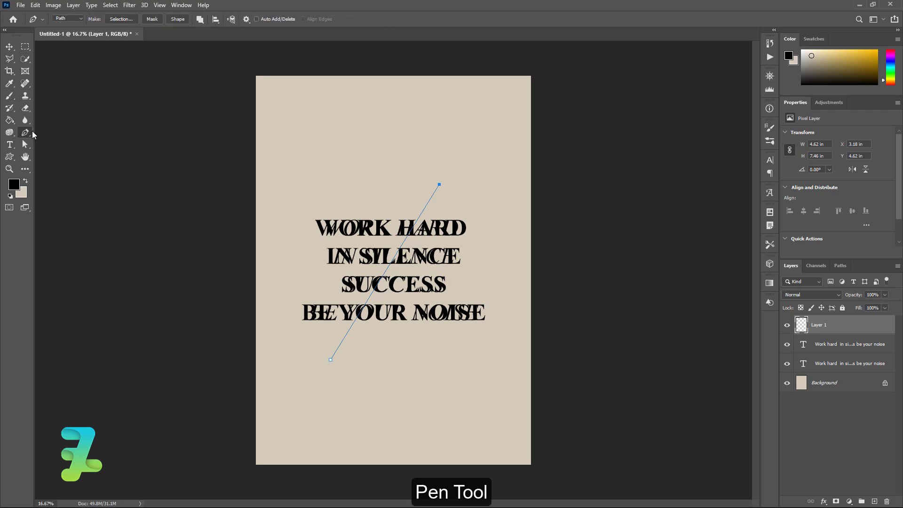
Step: Stroke the diagonal path with the brush, Simulate Pressure off, then delete the path
right_click(420, 186)
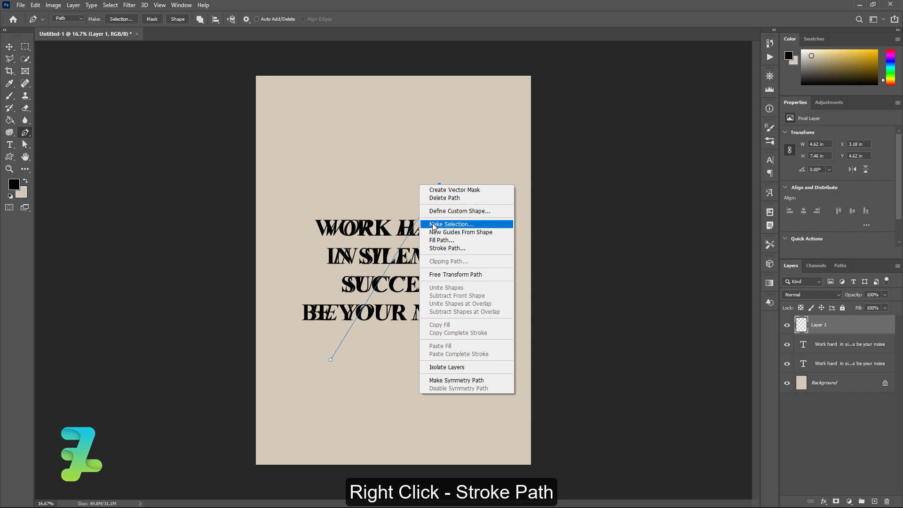
left_click(439, 248)
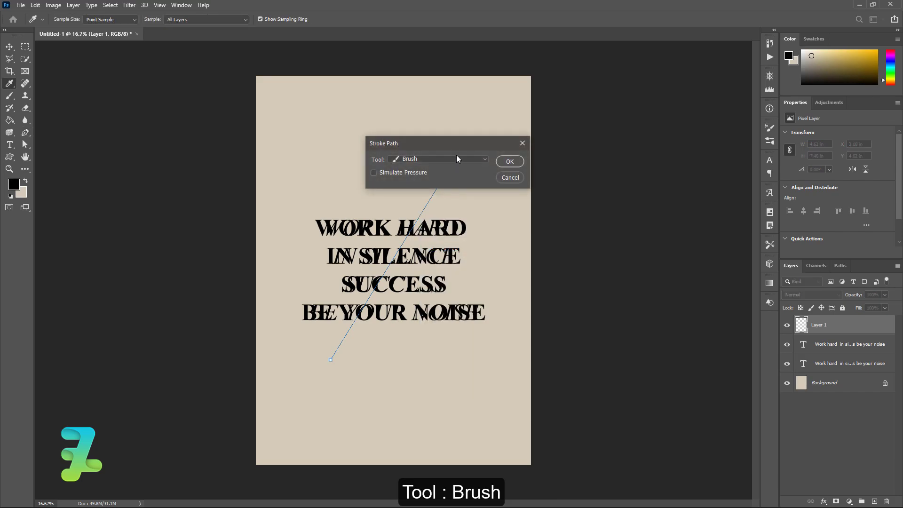
left_click(373, 173)
left_click(415, 160)
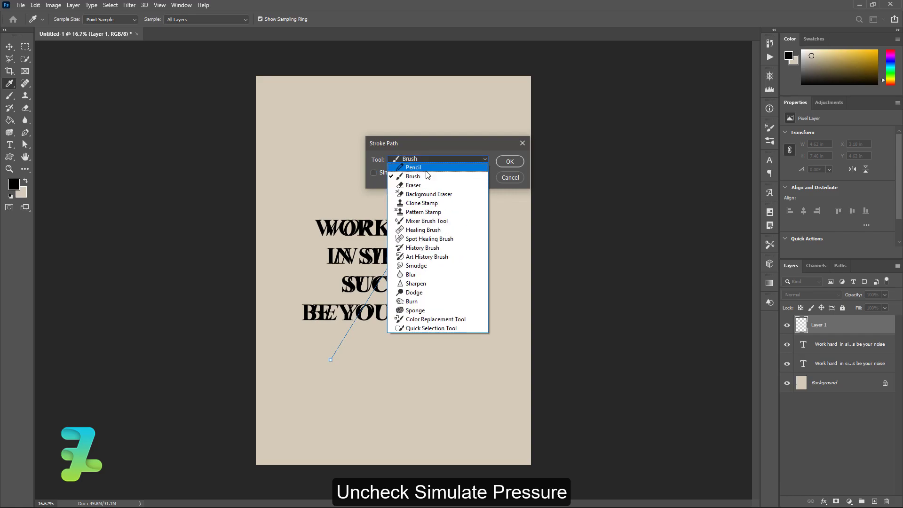
left_click(440, 173)
left_click(509, 162)
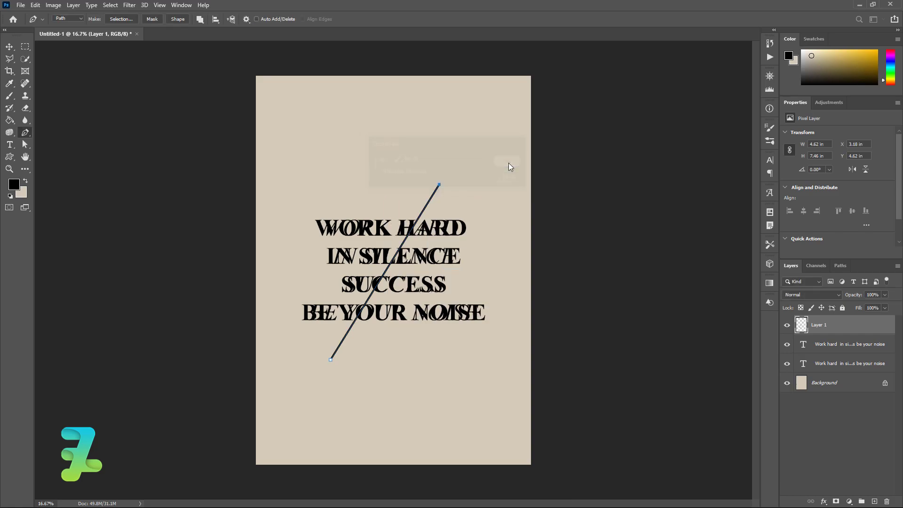
right_click(455, 225)
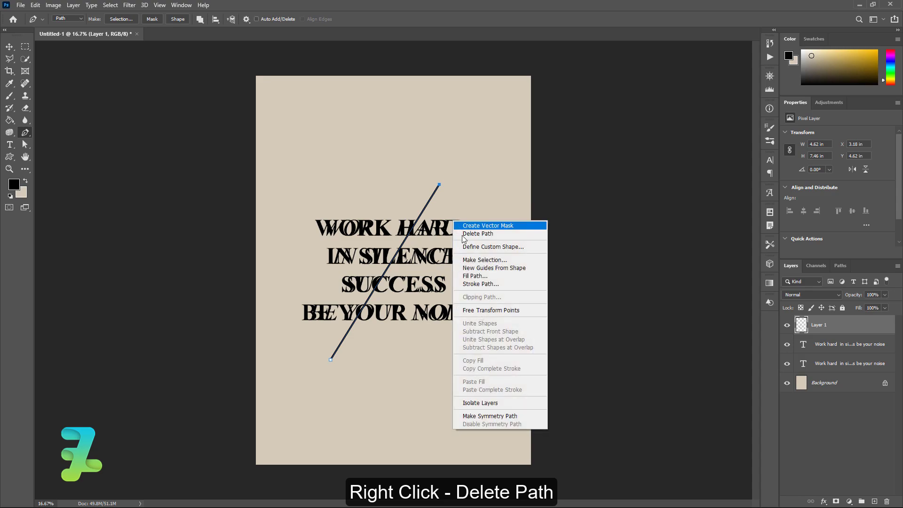
left_click(461, 234)
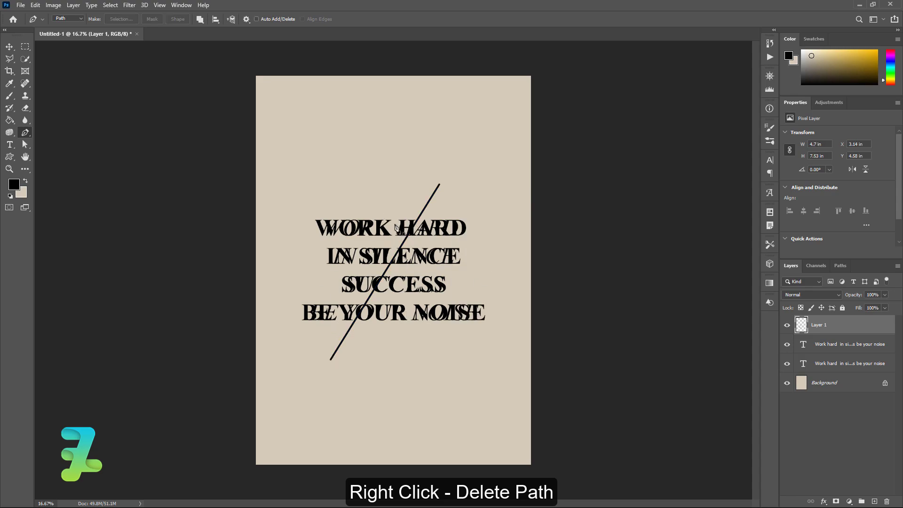
Step: Open Liquify on the lower quote copy as a smart object, brush size 70
left_click(804, 364)
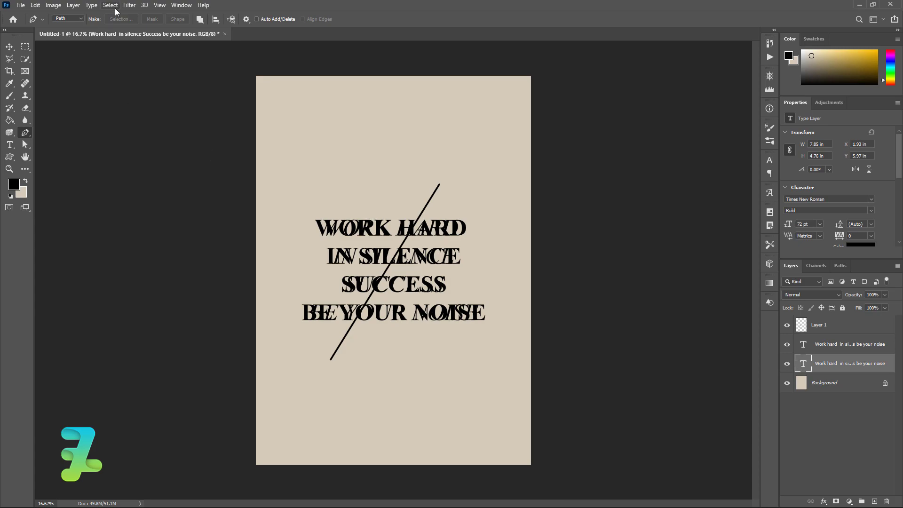
left_click(129, 5)
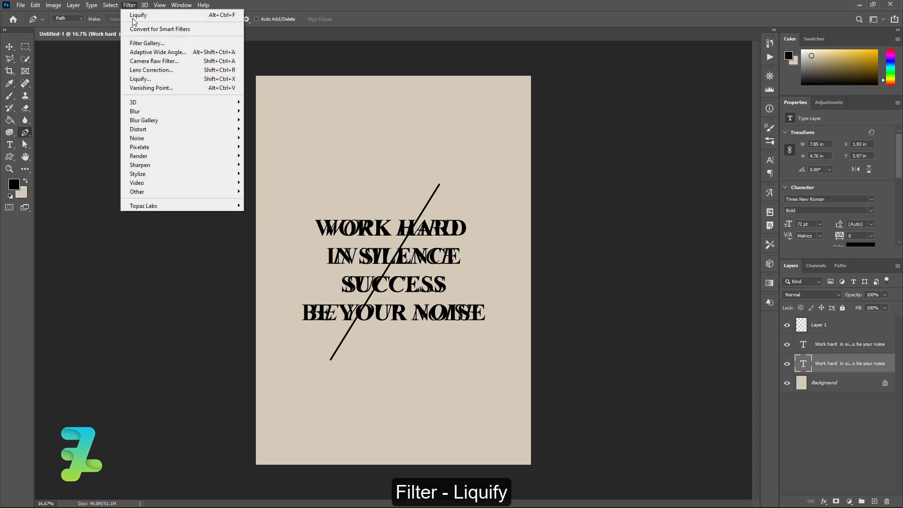
left_click(155, 79)
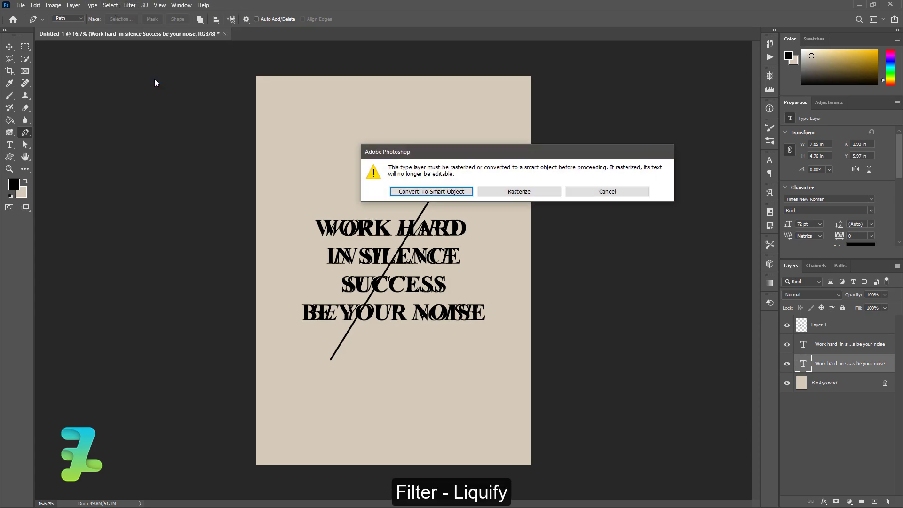
left_click(428, 191)
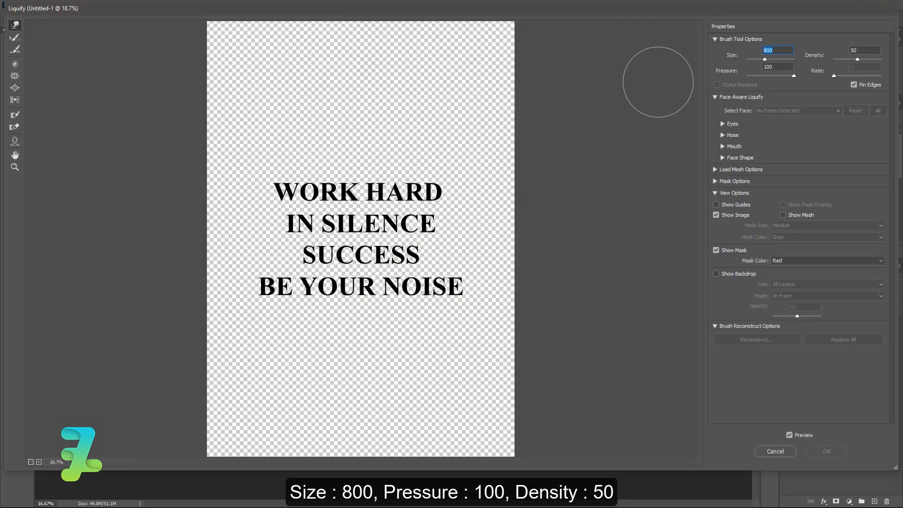
type("70")
left_click(861, 50)
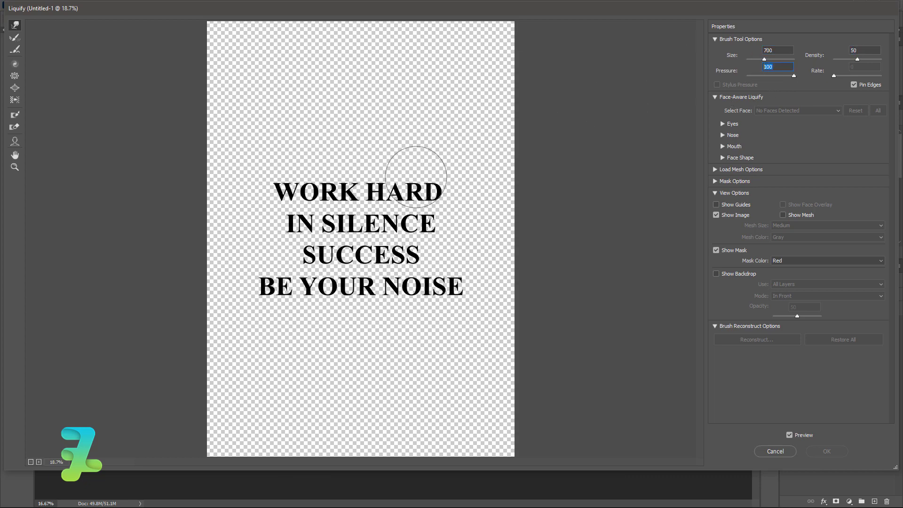
Step: Push the letters of all four quote lines into waves and apply Liquify
left_click_drag(397, 179, 397, 184)
mouse_move(320, 183)
left_mouse_down()
mouse_move(312, 177)
mouse_move(339, 182)
left_mouse_up()
mouse_move(389, 221)
left_mouse_down()
mouse_move(389, 207)
mouse_move(392, 223)
left_mouse_up()
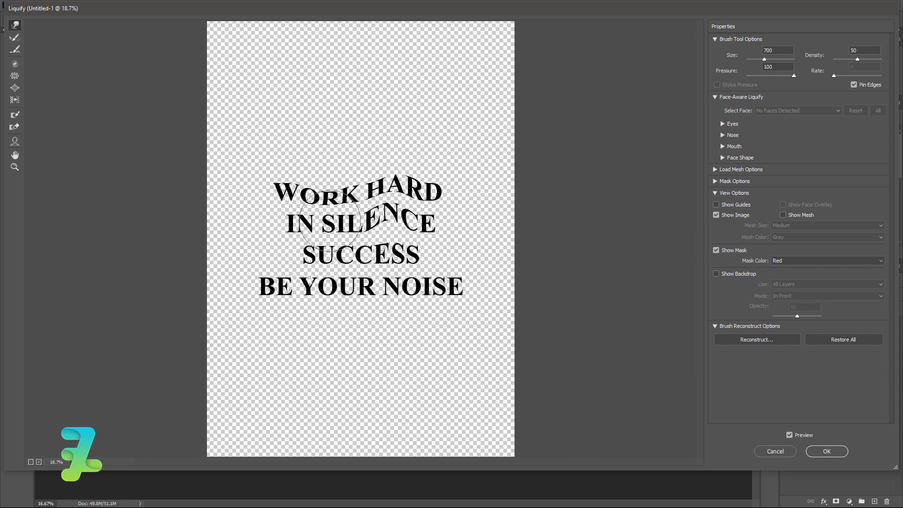
left_click_drag(330, 226, 325, 214)
mouse_move(376, 266)
left_mouse_down()
mouse_move(382, 254)
mouse_move(339, 245)
left_mouse_up()
left_click_drag(351, 292, 352, 273)
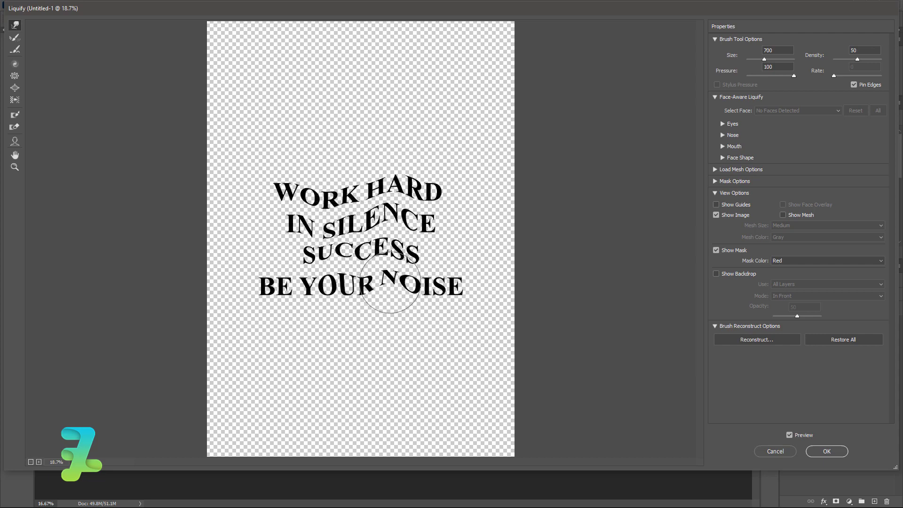
left_click_drag(452, 282, 439, 287)
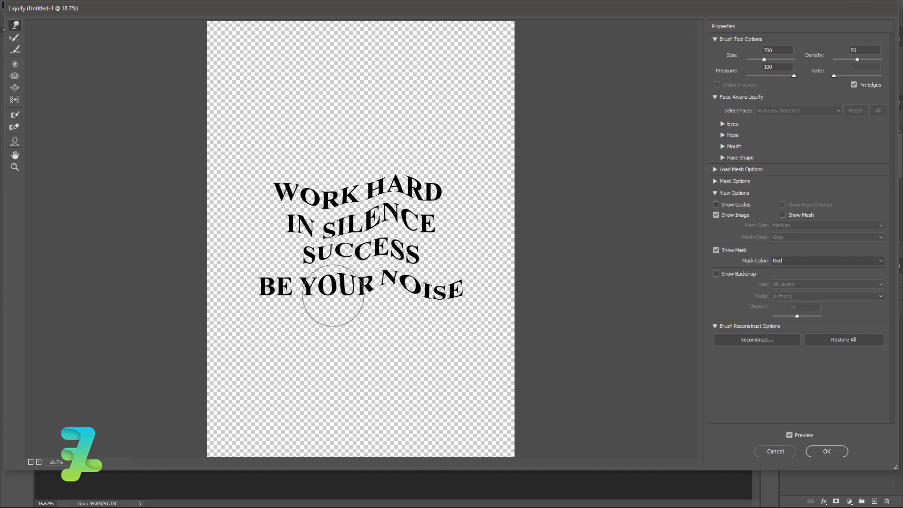
left_click_drag(333, 302, 325, 301)
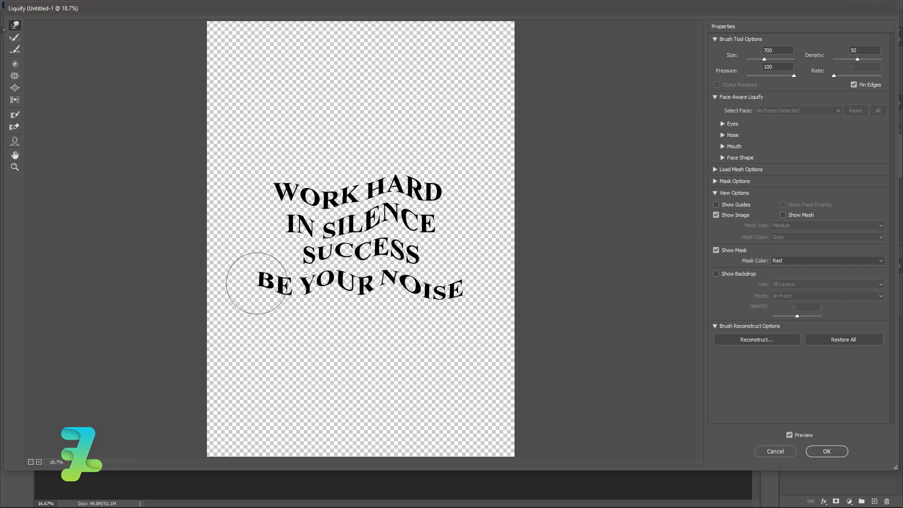
left_click(825, 452)
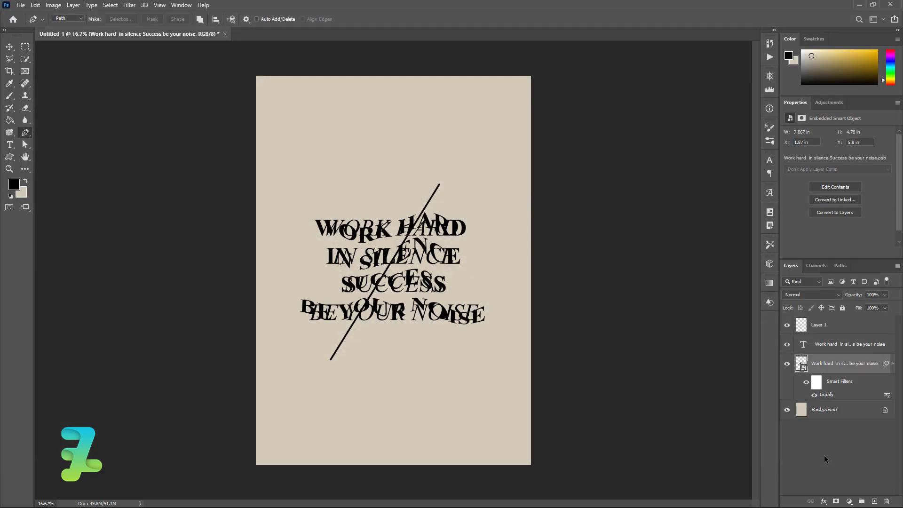
Step: Reapply the same Liquify warp to the upper quote copy
left_click(854, 348)
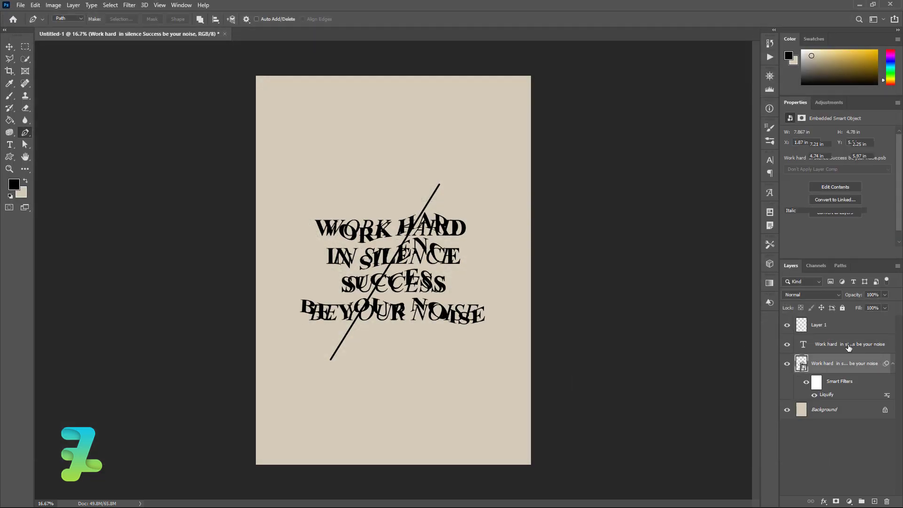
left_click(129, 5)
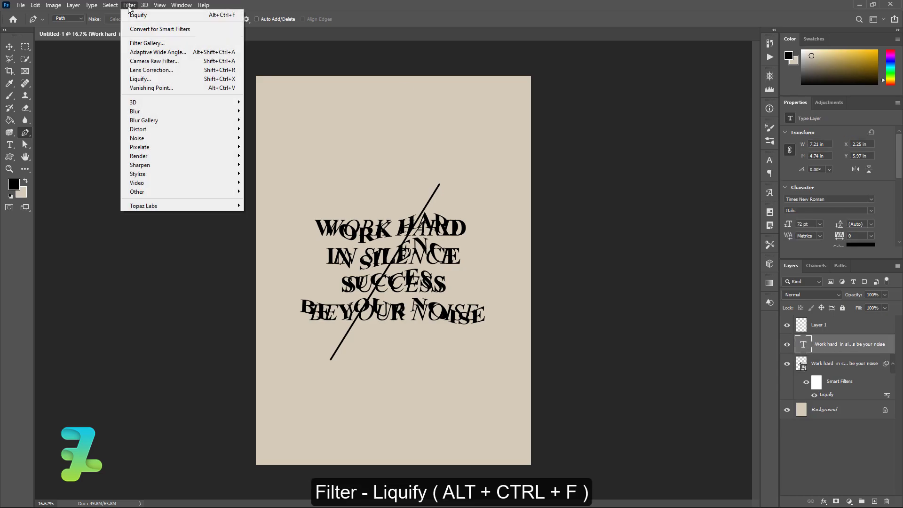
left_click(168, 16)
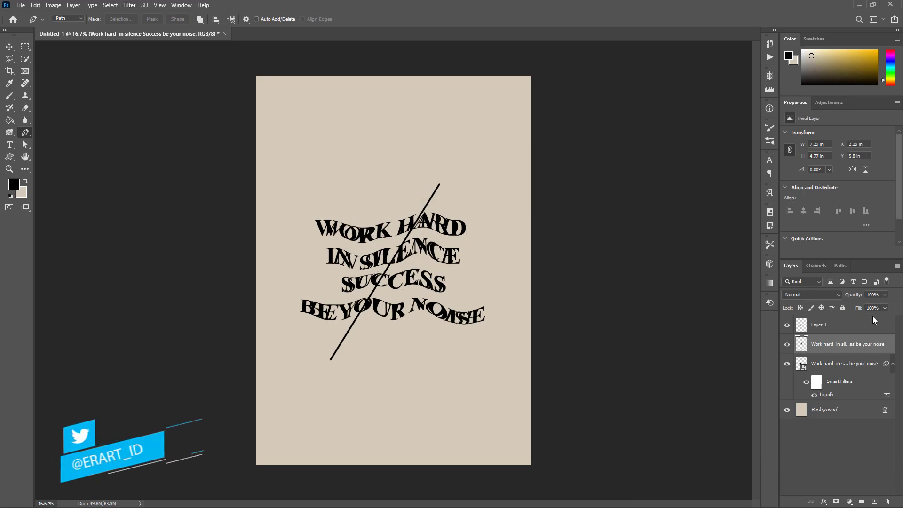
Step: On the smart object layer, draw a closed pen path right of the diagonal line
left_click(854, 366)
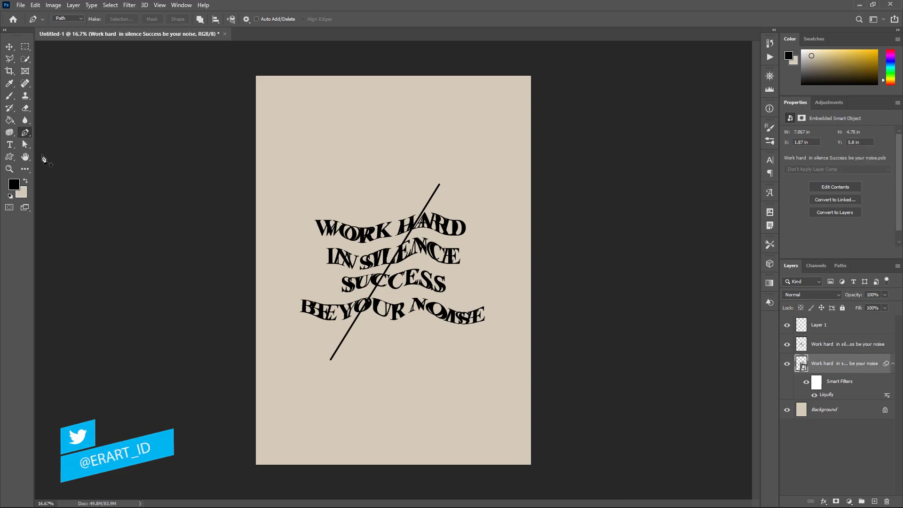
right_click(26, 132)
left_click(52, 132)
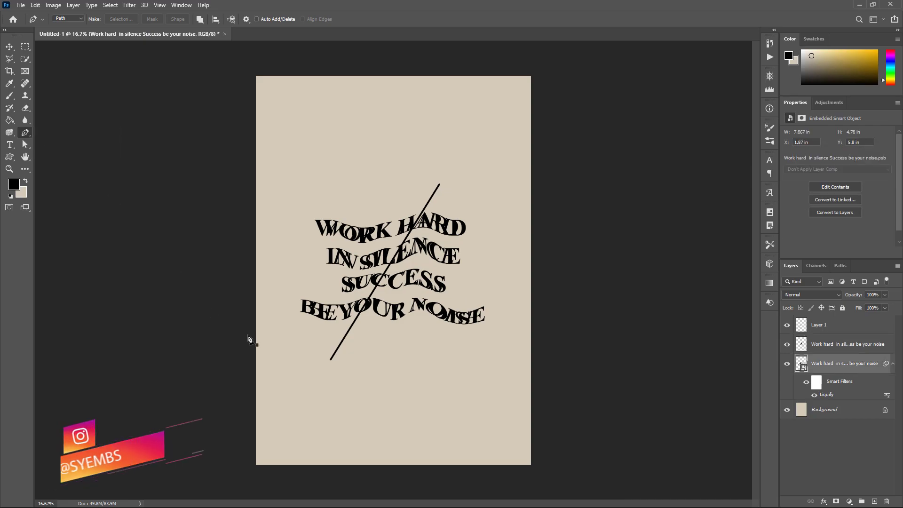
key("ctrl+equal")
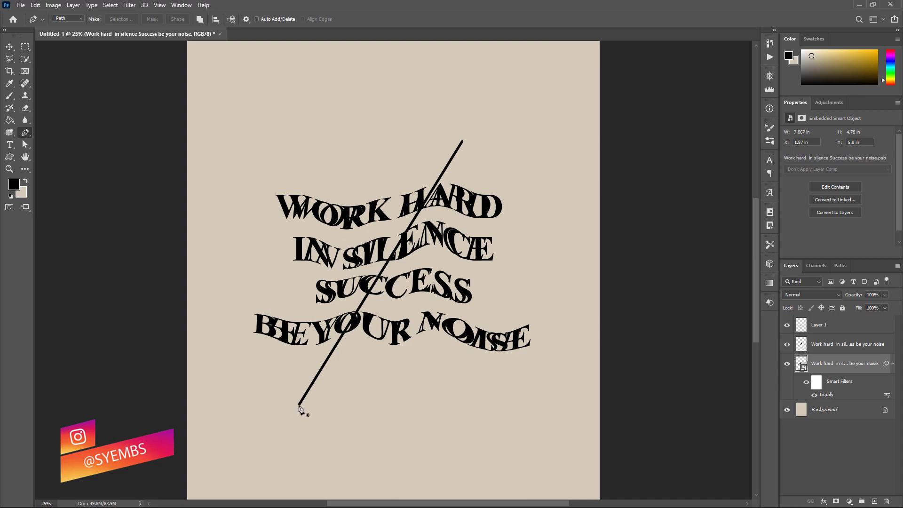
left_click(299, 405)
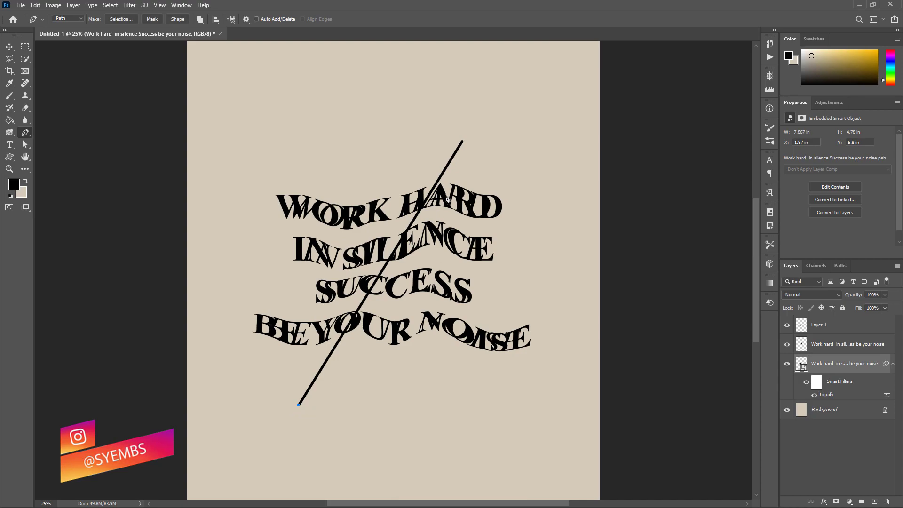
left_click(469, 132)
key("ctrl+z")
left_click(469, 133)
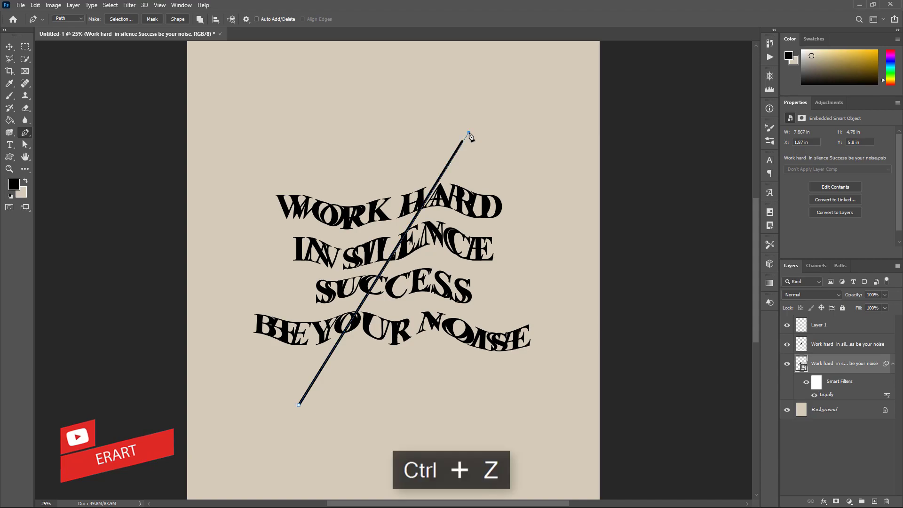
left_click(543, 209)
left_click(557, 392)
left_click(438, 423)
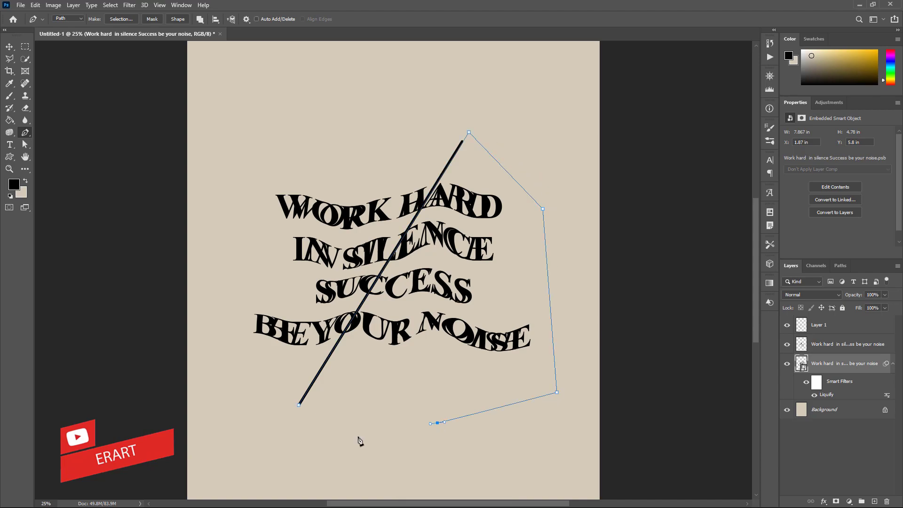
left_click(316, 445)
left_click(299, 406)
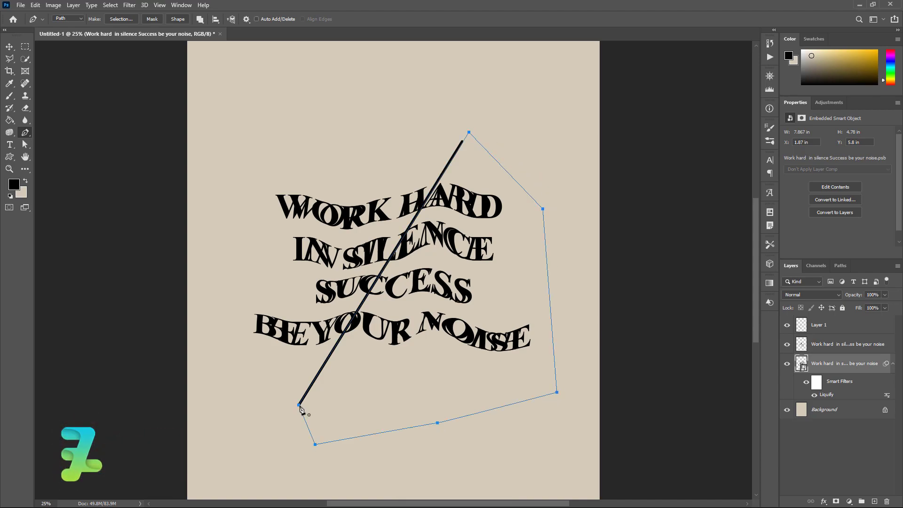
Step: Turn the path into a 0 px feathered selection and add it as a layer mask
right_click(424, 311)
left_click(455, 137)
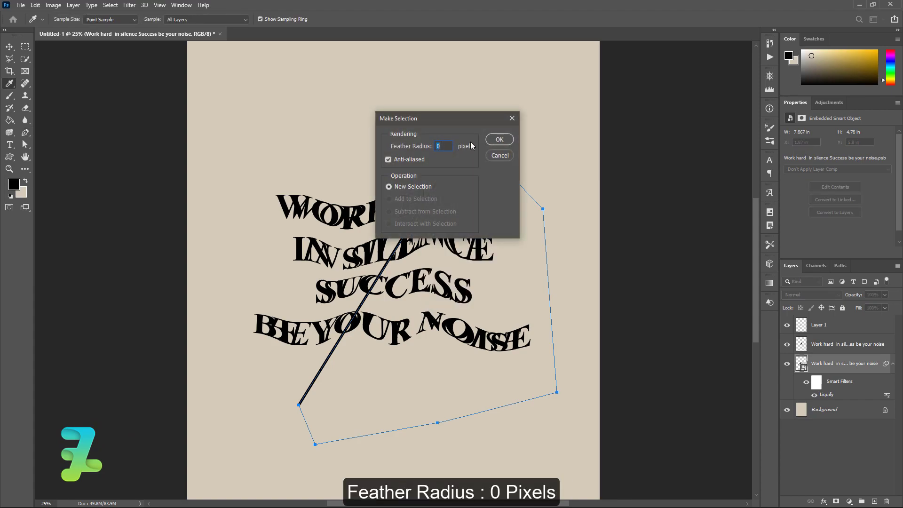
left_click(508, 138)
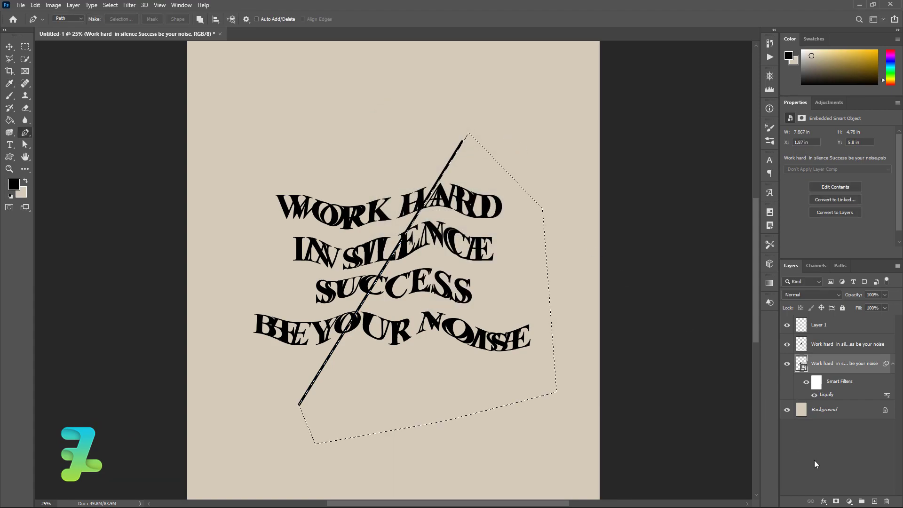
left_click(836, 501)
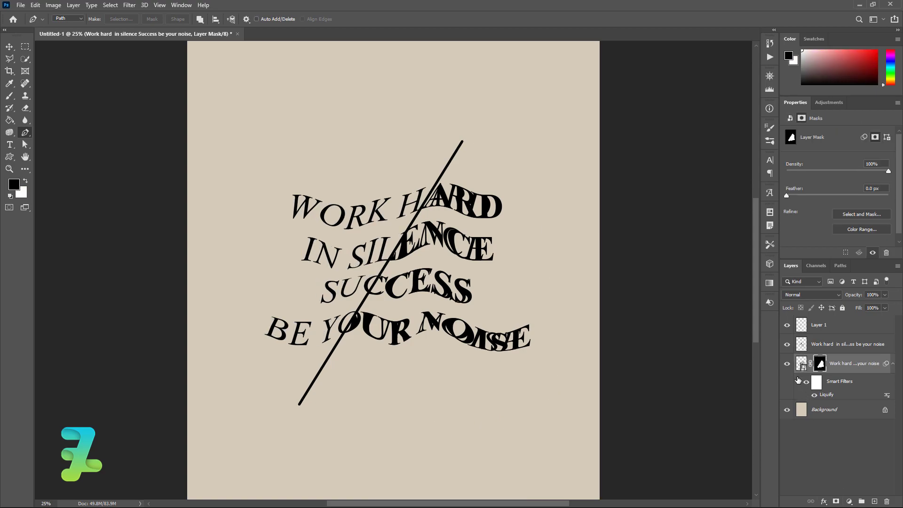
Step: Copy the mask onto the upper text layer and invert the lower layer's mask
left_click(821, 365, "ctrl")
left_click(829, 347)
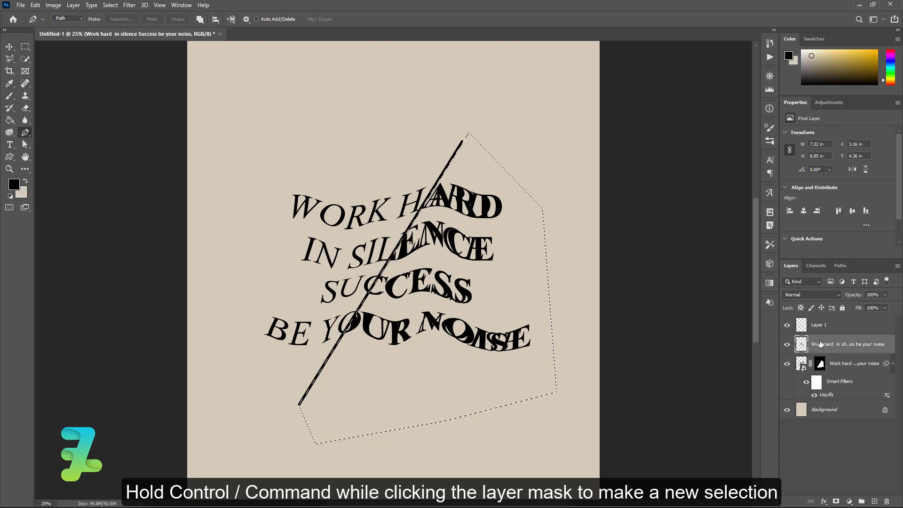
left_click(836, 501)
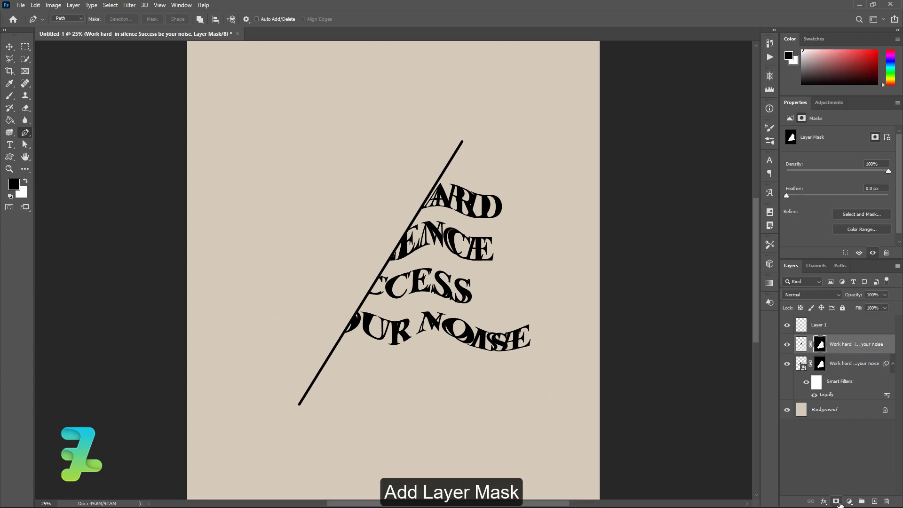
left_click(822, 367)
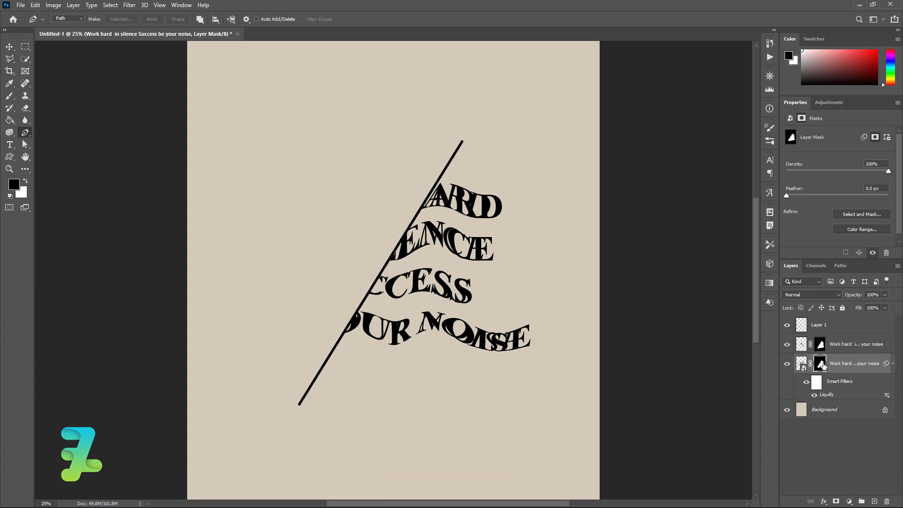
key("ctrl+i")
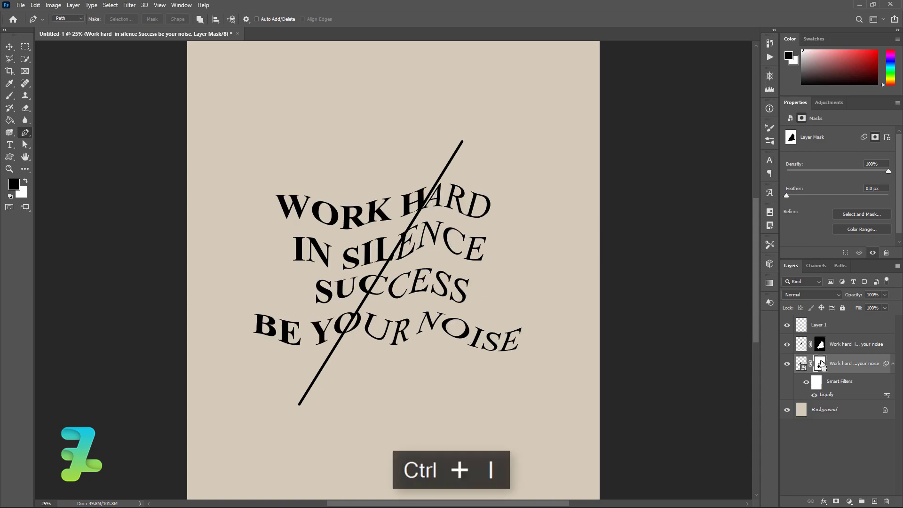
Step: Shift the upper text half down and left along the slash
left_click(807, 343)
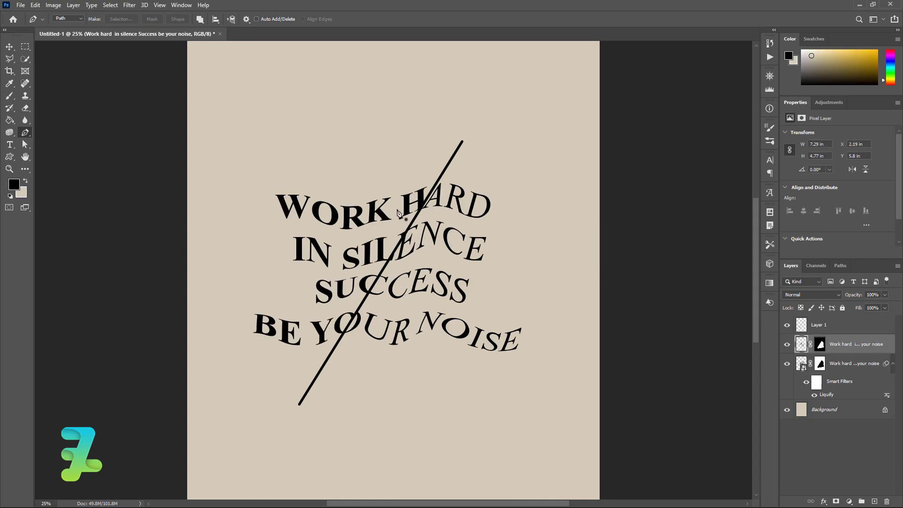
left_click(5, 45)
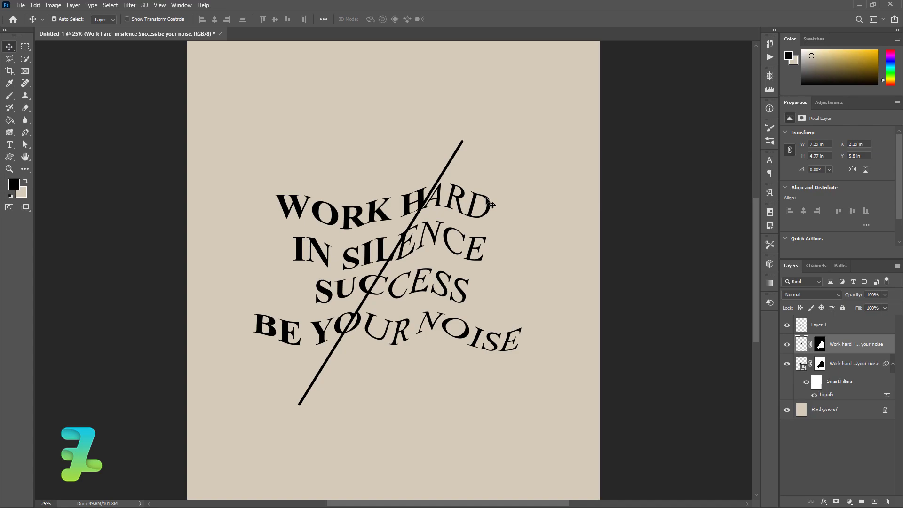
left_click_drag(494, 207, 491, 193)
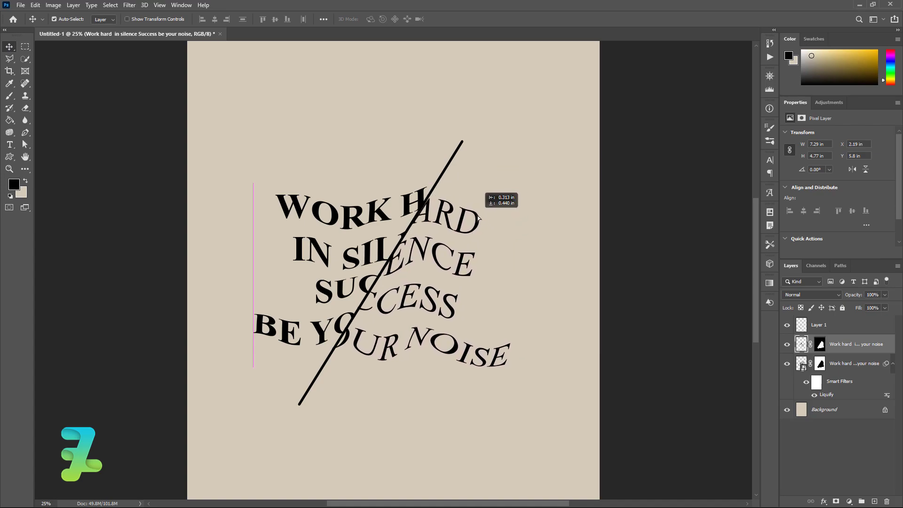
Step: Drag the upper quote half down-left across the diagonal line and fine-tune it with arrow-key nudges
left_click_drag(491, 194, 476, 215)
key("Right")
key("Right")
key("Right")
key("Right")
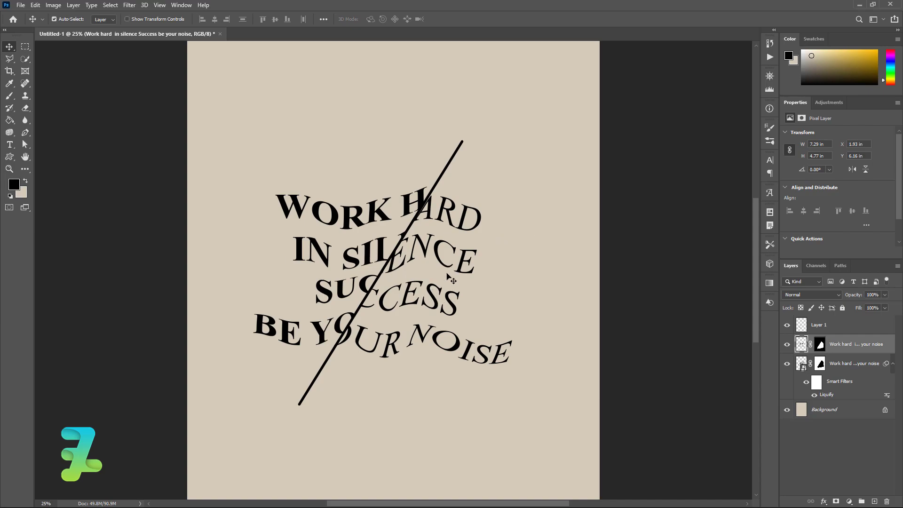
key("Left")
key("Up")
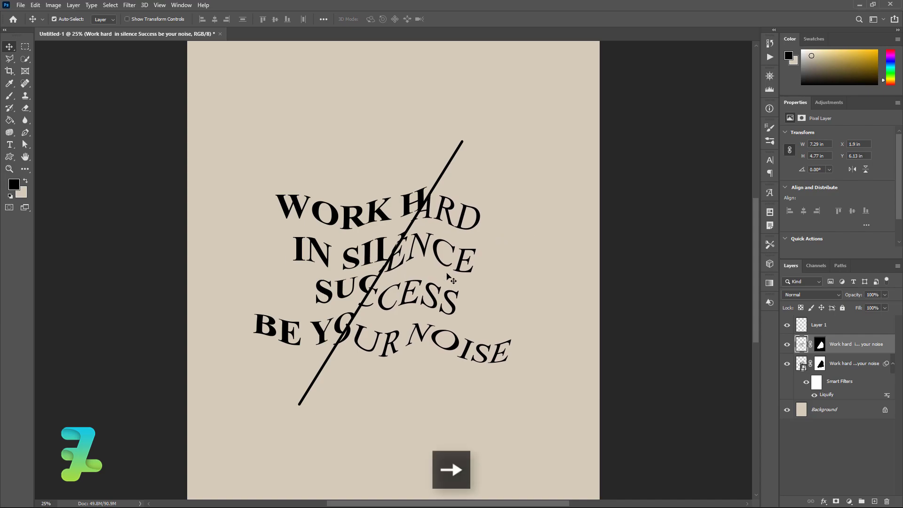
key("Right")
key("Right")
key("Right")
key("Down")
key("Left")
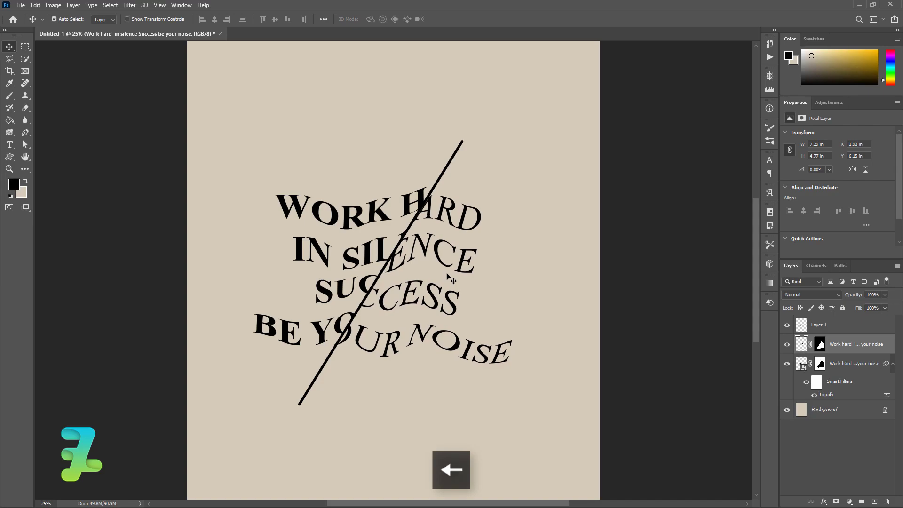
key("Up")
key("Up")
key("Up")
key("Up")
key("Right")
key("Right")
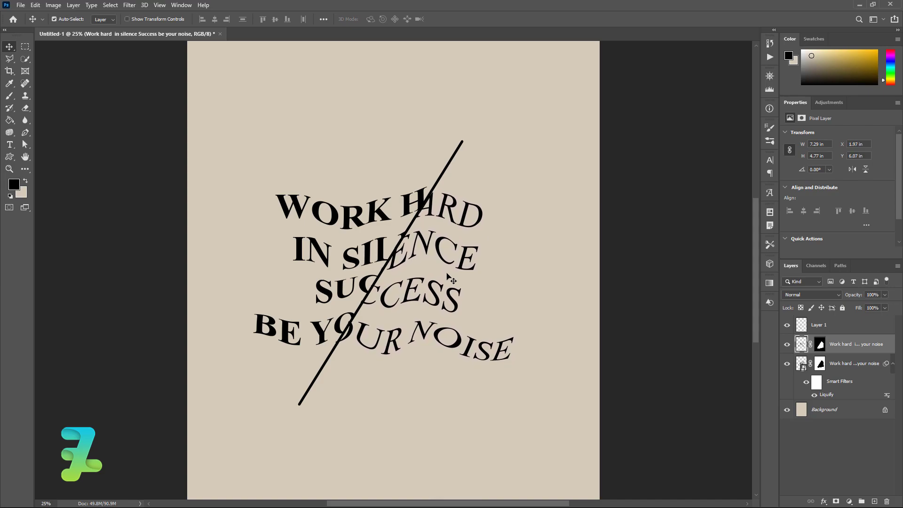
key("Right")
key("Left")
key("Left")
key("Up")
key("Up")
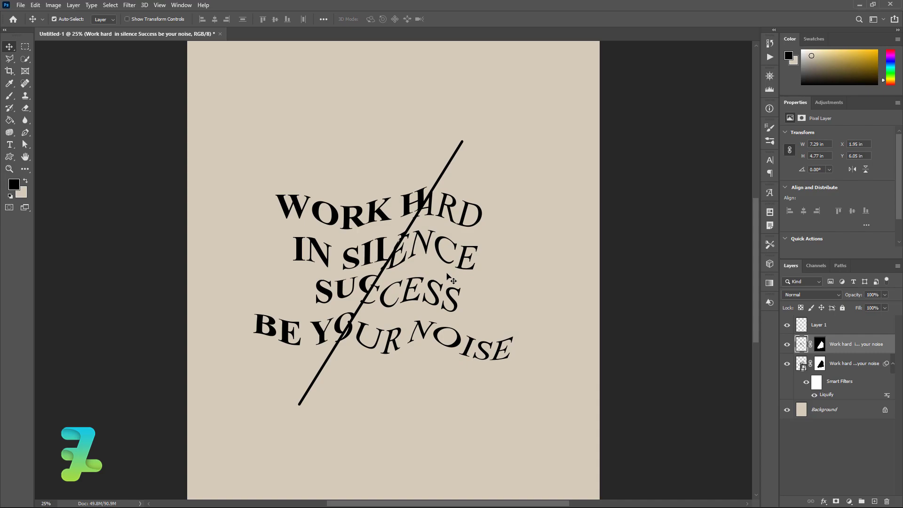
key("ctrl+equal")
key("ctrl+equal")
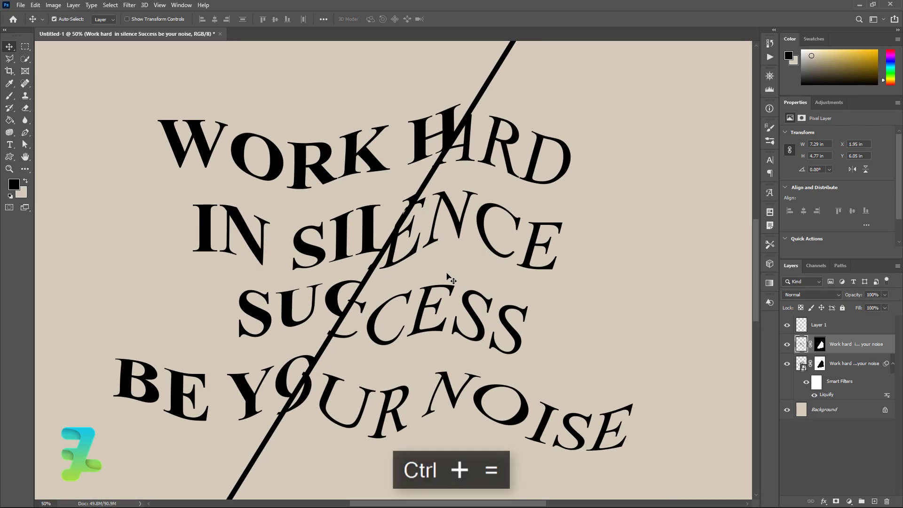
left_click(10, 58)
left_click(441, 158)
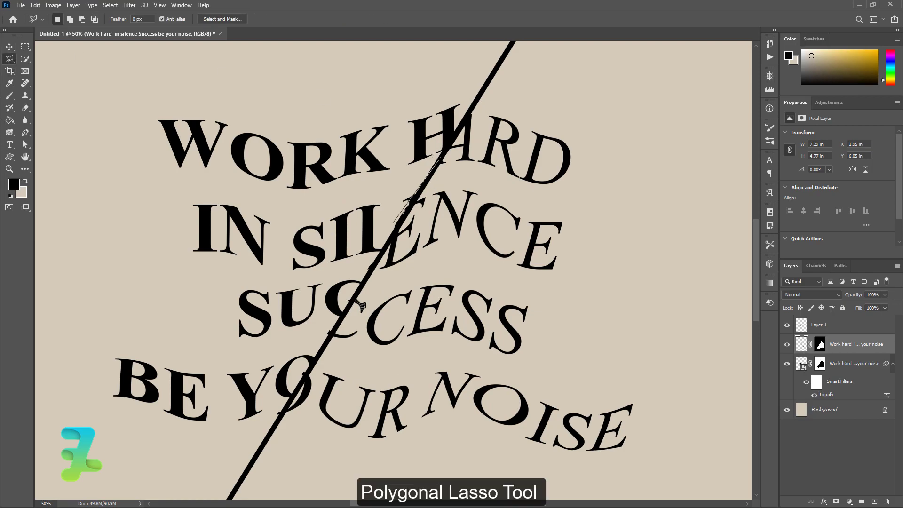
left_click(266, 442)
left_click(239, 271)
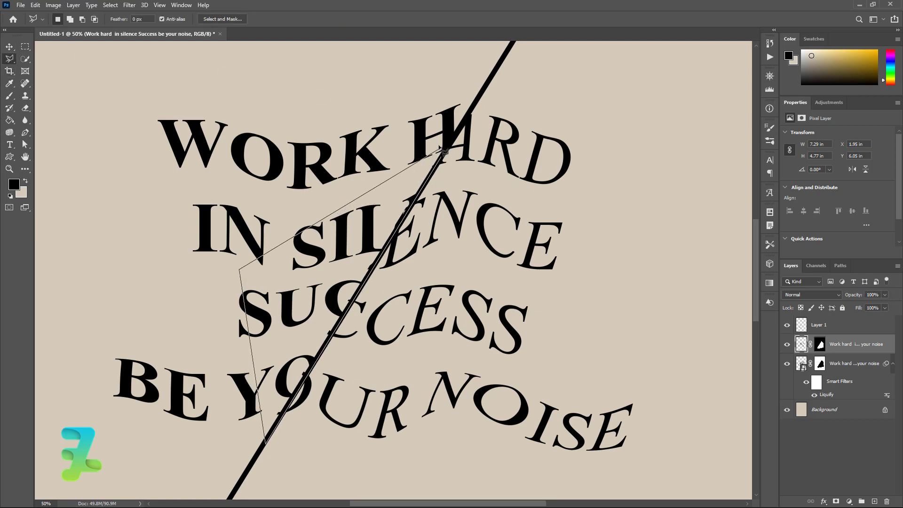
left_click(438, 149)
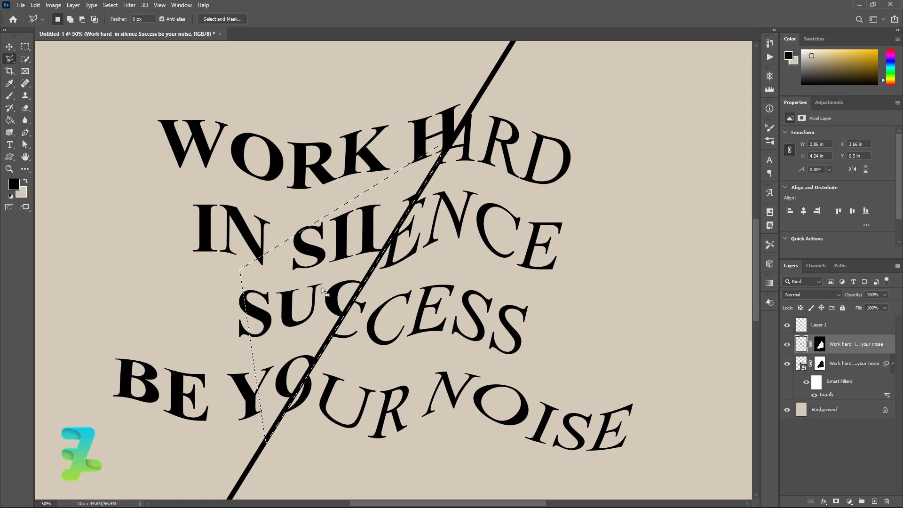
key("ctrl+z")
key("ctrl+d")
key("ctrl+minus")
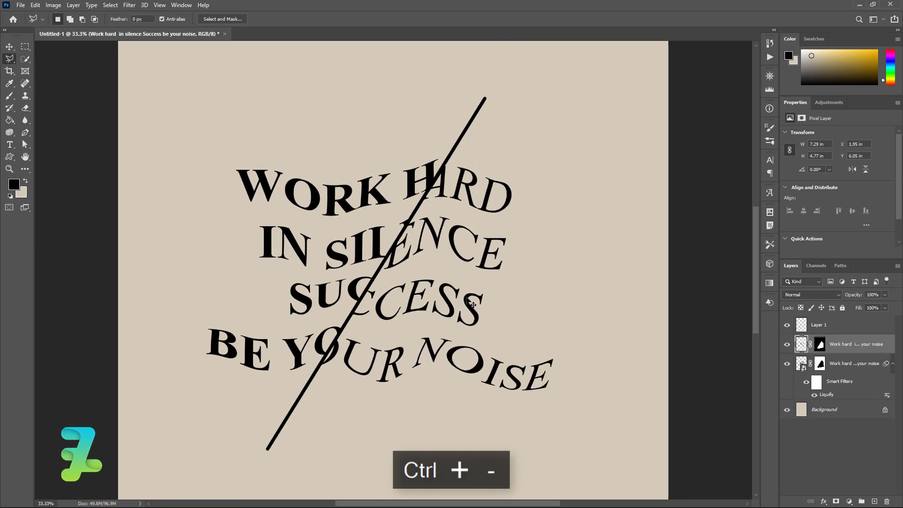
key("ctrl+minus")
key("ctrl+minus")
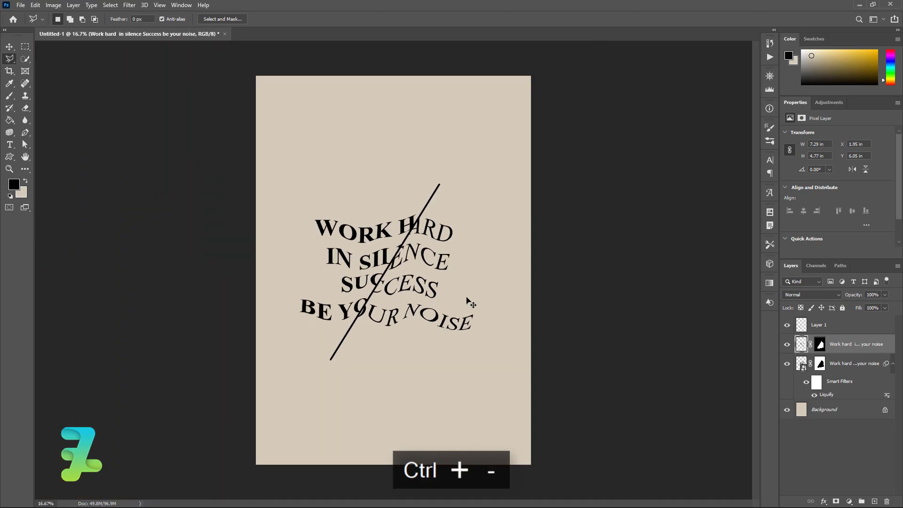
Step: Group the two quote text layers and Layer 1 into Group 1
left_click(863, 386)
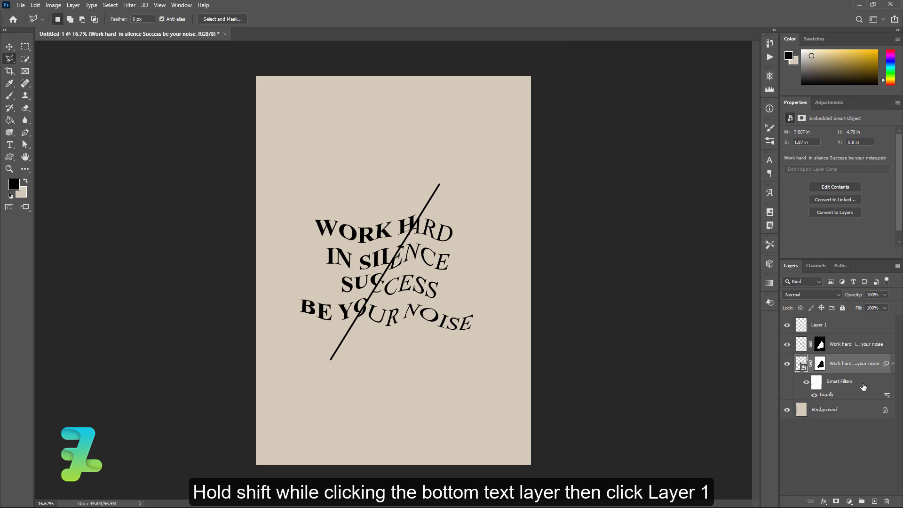
left_click(855, 325, "shift")
key("ctrl+g")
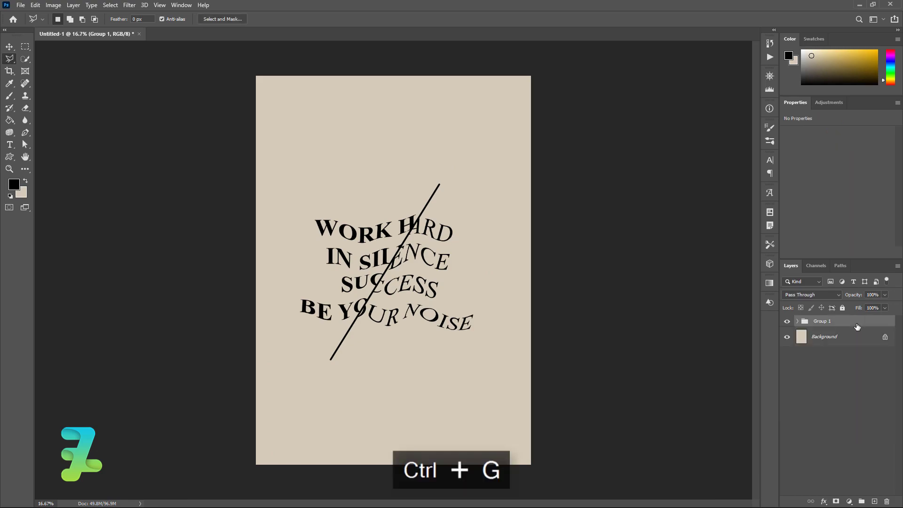
Step: Centre Group 1 vertically and horizontally on the canvas, then deselect
key("ctrl+a")
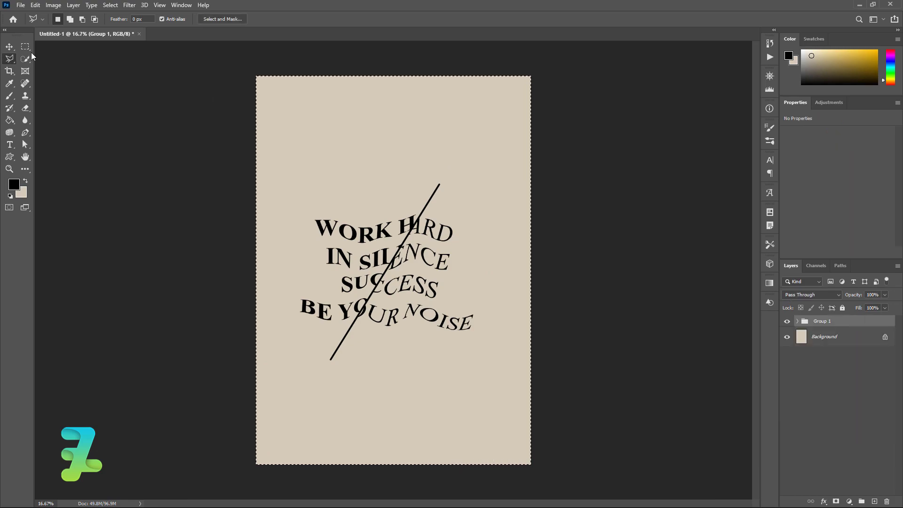
left_click(9, 47)
left_click(215, 19)
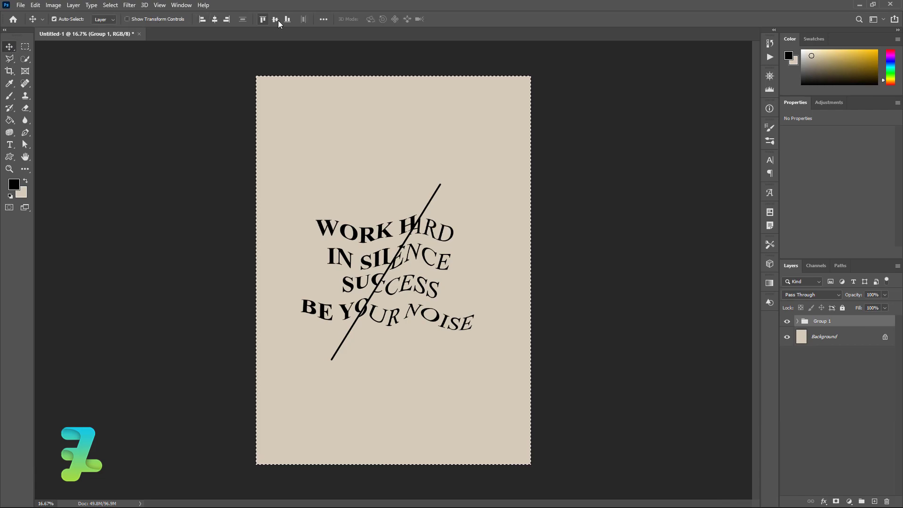
left_click(276, 20)
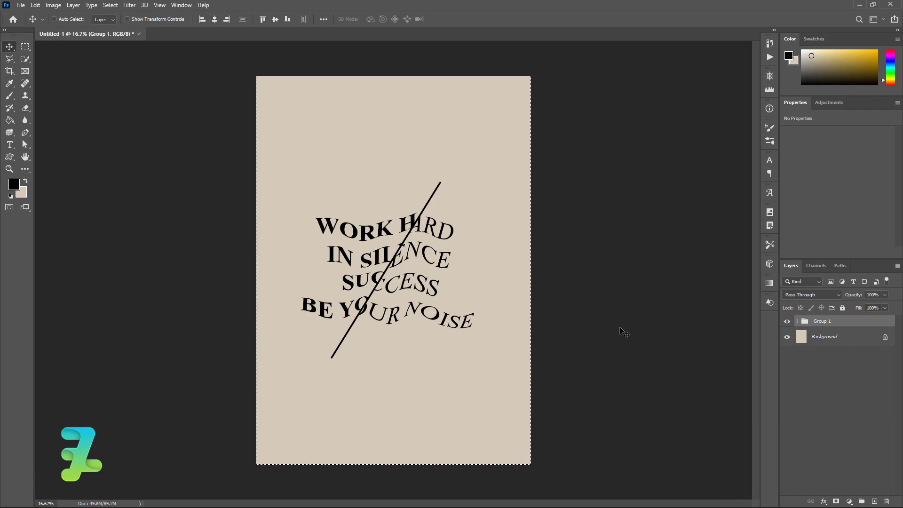
key("ctrl+d")
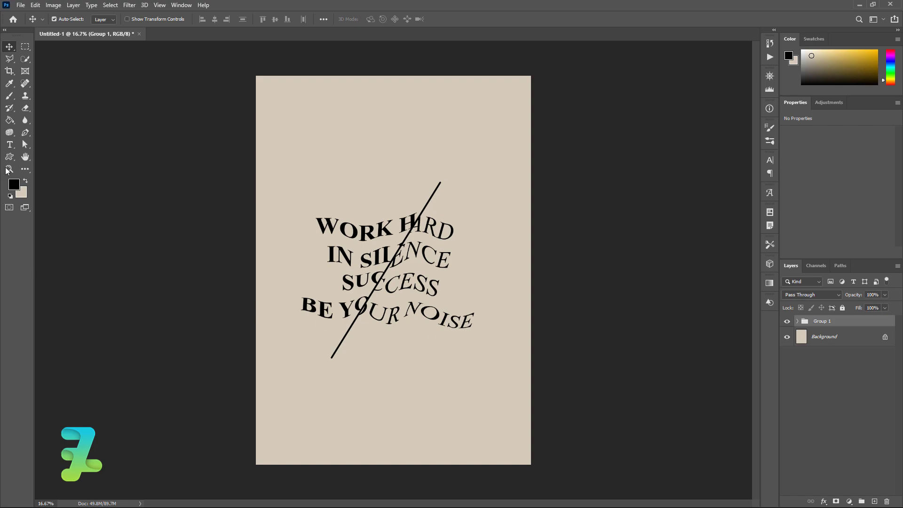
Step: Choose the X-shaped brush tip from the Memphis element brush set
left_click(6, 97)
left_click(69, 19)
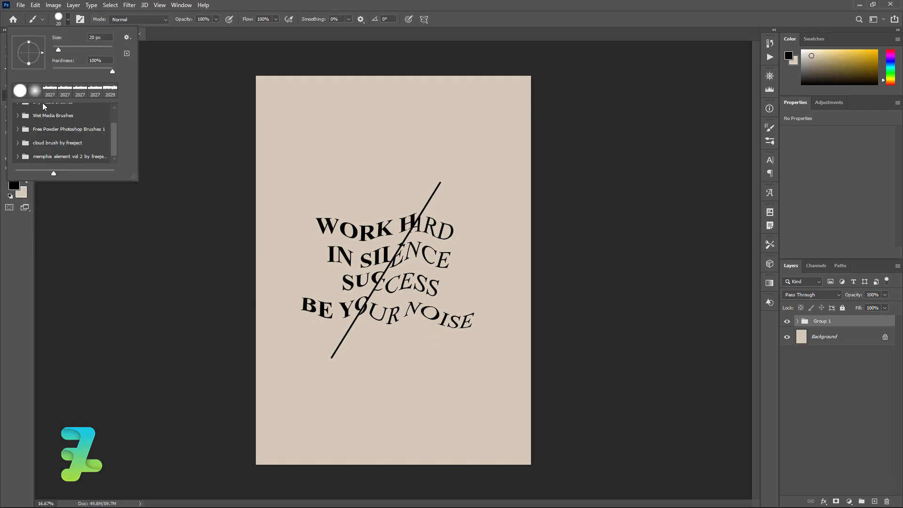
left_click(18, 157)
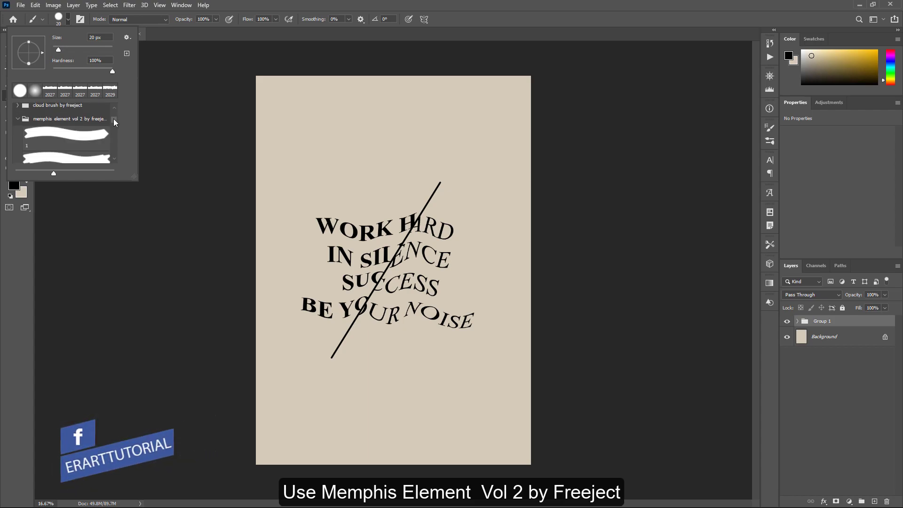
left_click(84, 132)
left_click(81, 158)
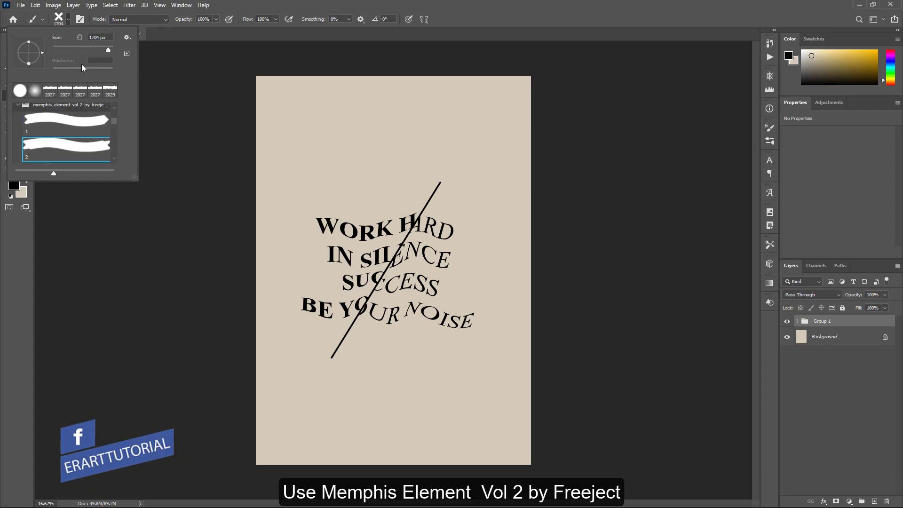
left_click(306, 94)
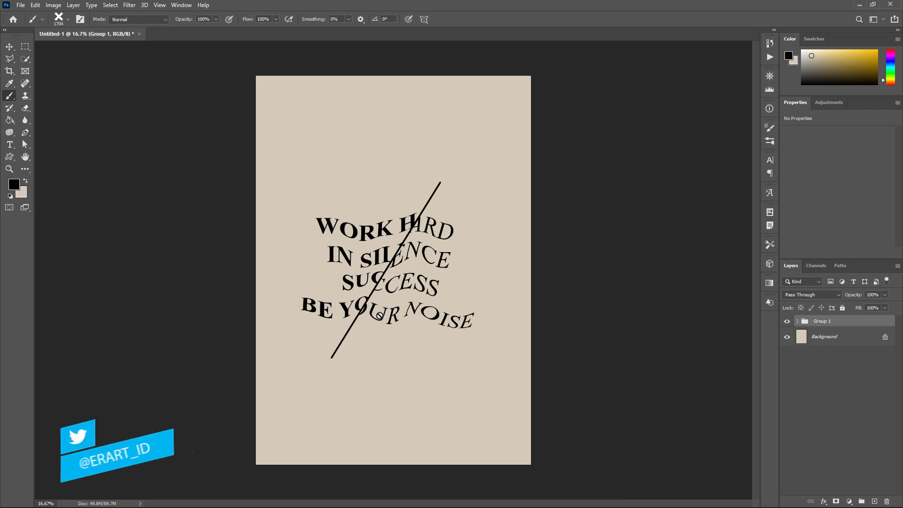
Step: Add a new empty layer and set the brush size to 125
left_click(874, 502)
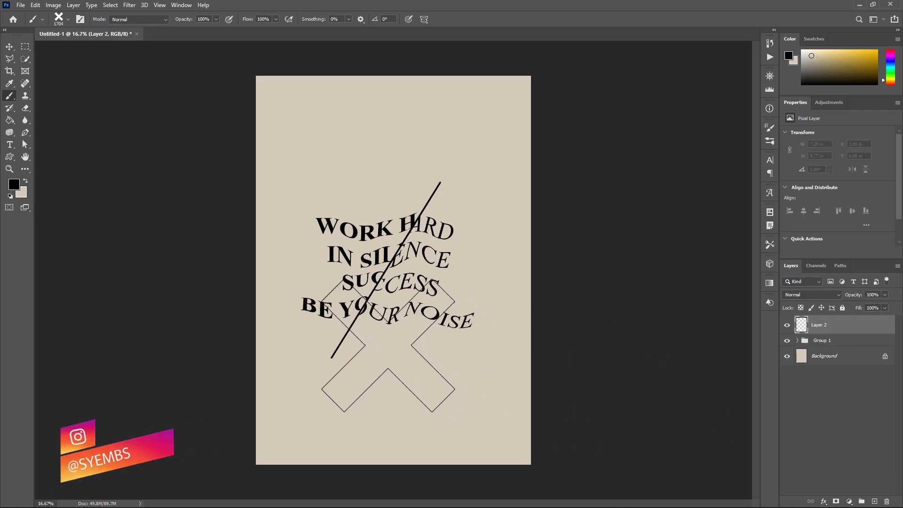
key("bracketleft")
key("bracketleft")
key("bracketleft")
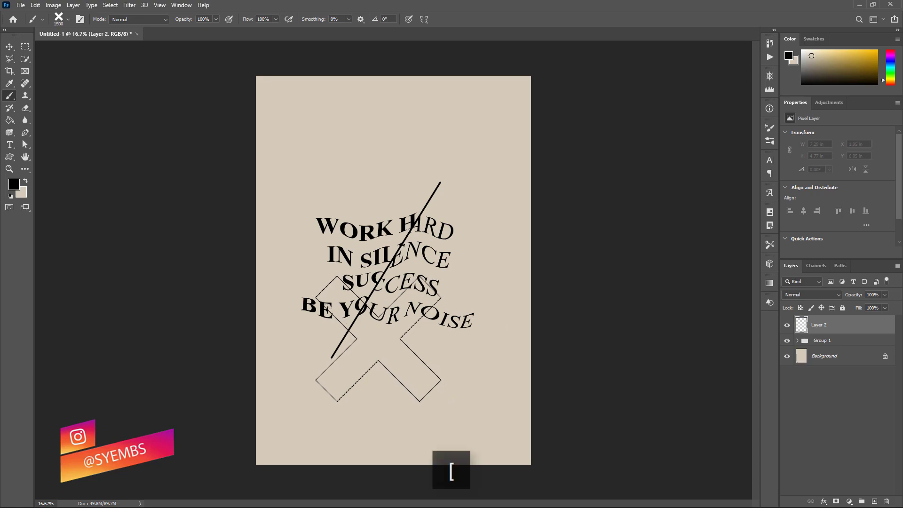
key("bracketright")
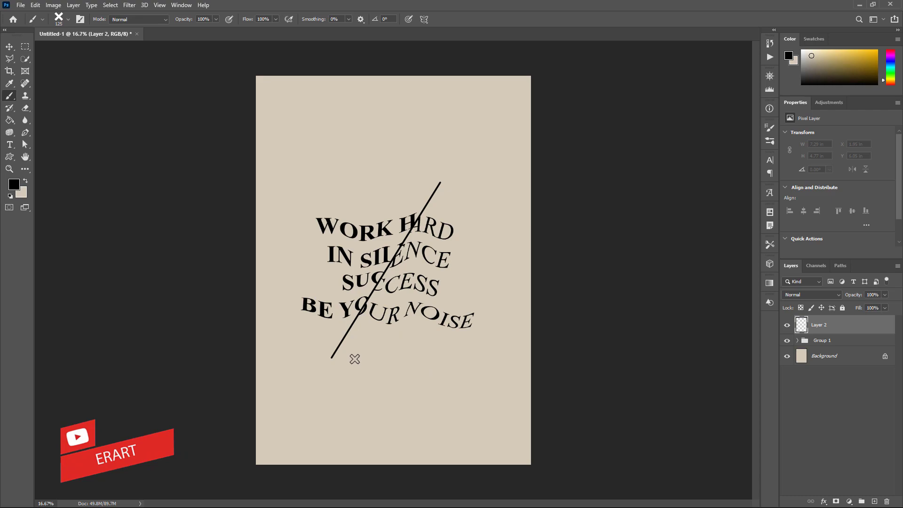
key("bracketright")
Step: Stamp an X mark below the quote and centre it horizontally on the poster
left_click(359, 340)
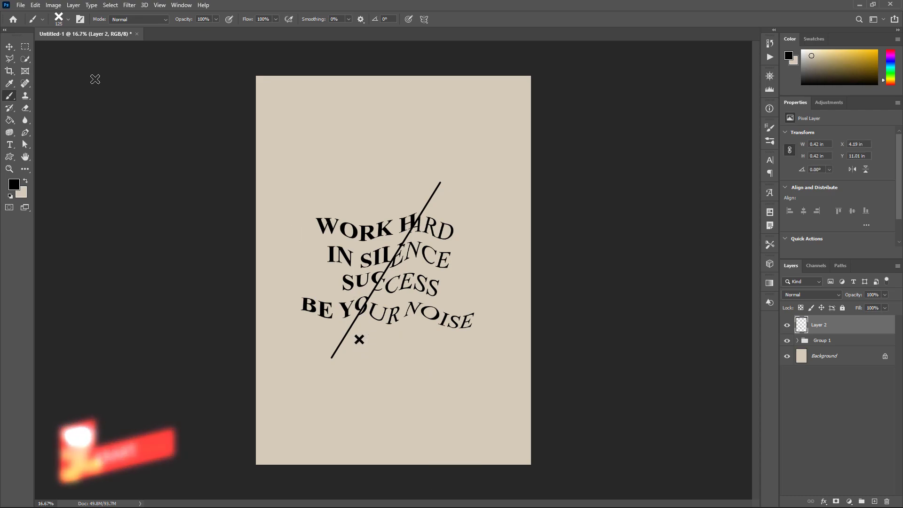
key("v")
key("ctrl+a")
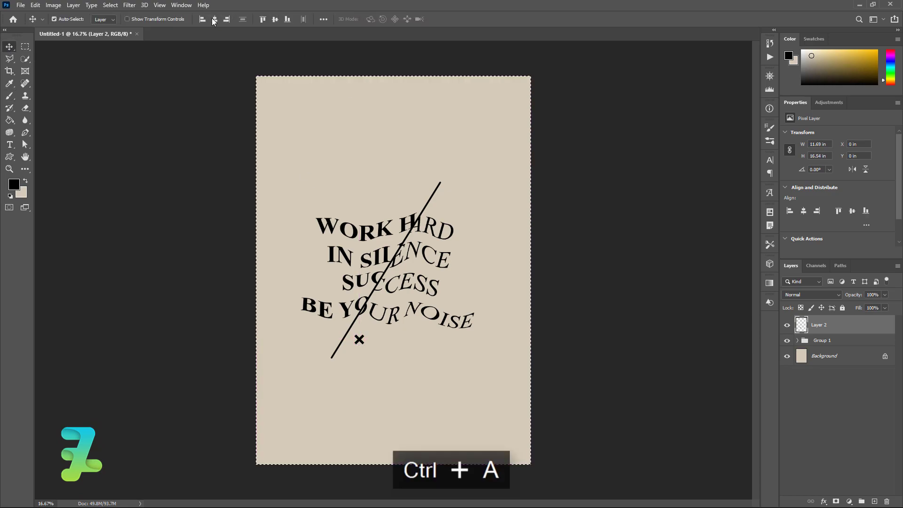
left_click(215, 19)
key("ctrl+d")
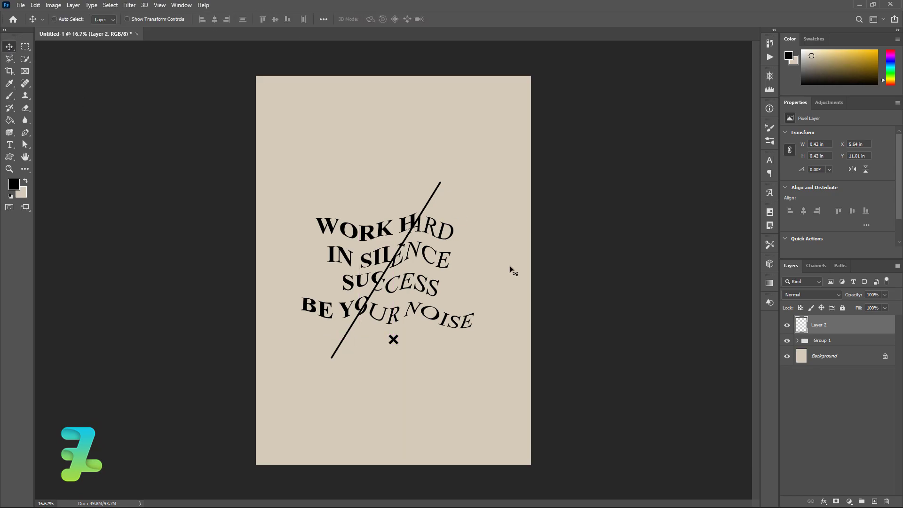
Step: Duplicate the X twice, placing the copies beside the original to form a row
key("ctrl+j")
left_click_drag(399, 346, 410, 345)
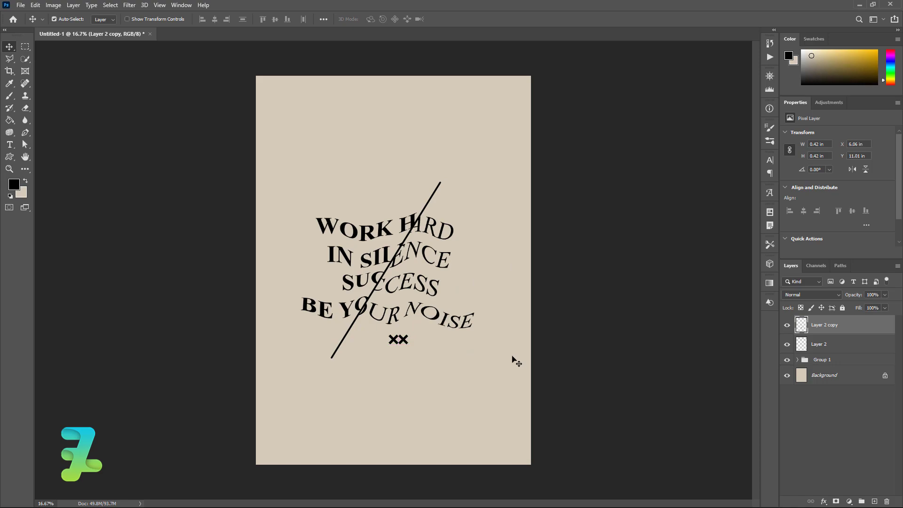
key("Right")
key("Left")
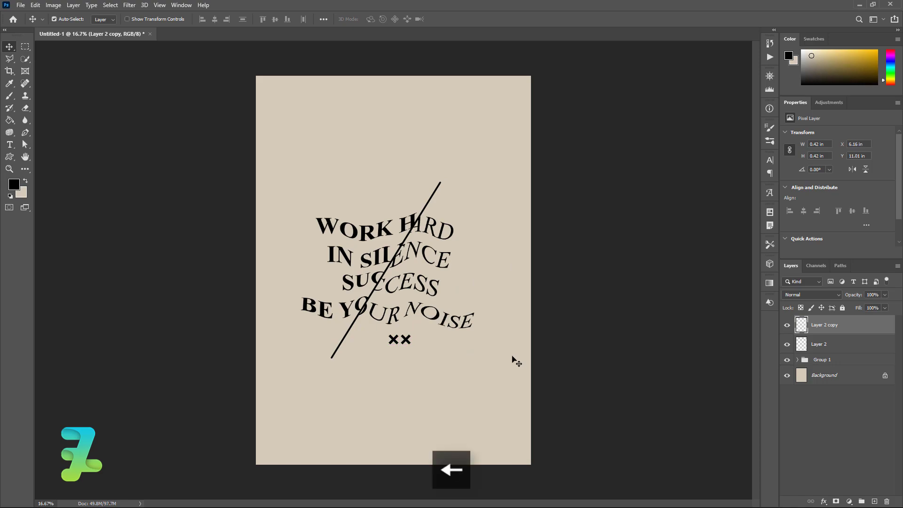
left_click_drag(409, 342, 382, 343)
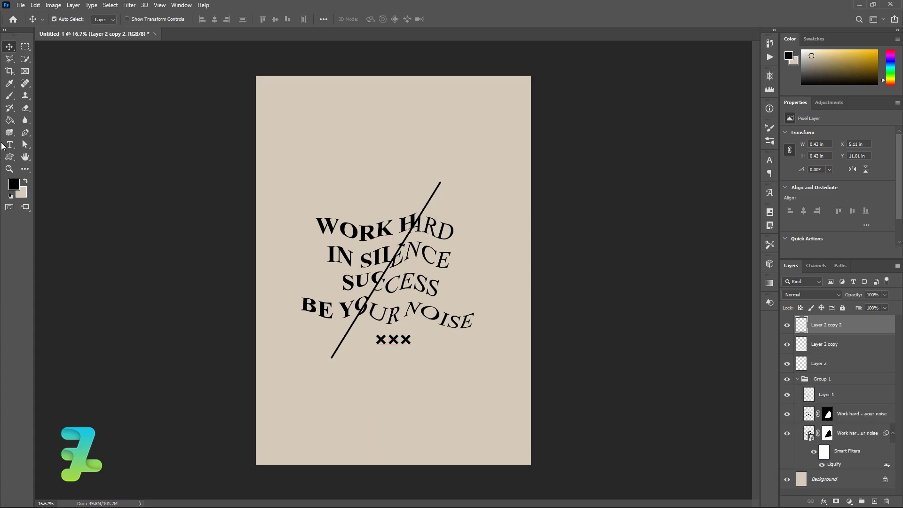
Step: Select the ring-shaped Memphis brush tip, preset 5
left_click(9, 95)
left_click(65, 21)
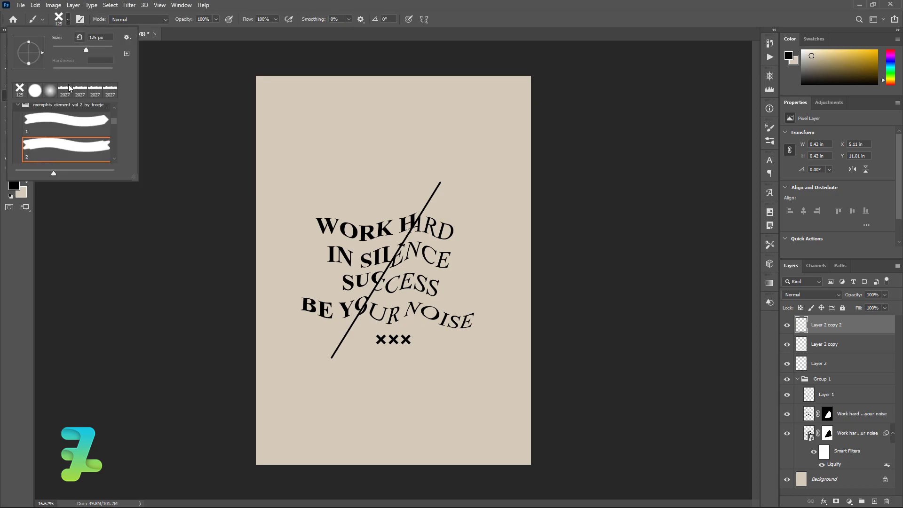
scroll(115, 156, "down", 1)
left_click(107, 146)
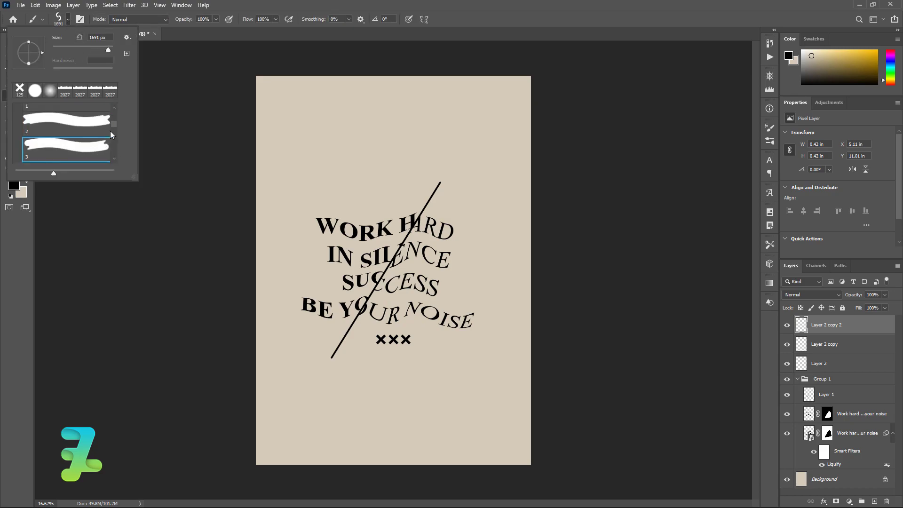
key("period")
scroll(113, 128, "down", 1)
key("period")
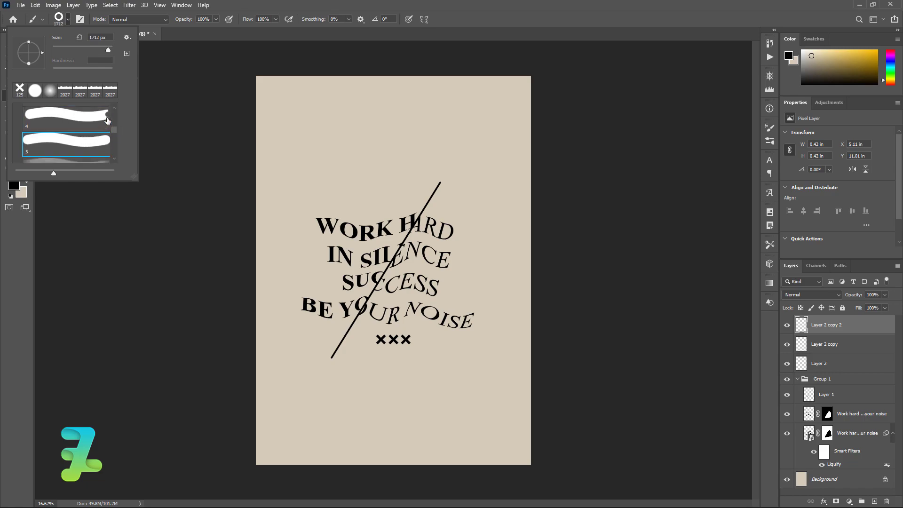
left_click(66, 21)
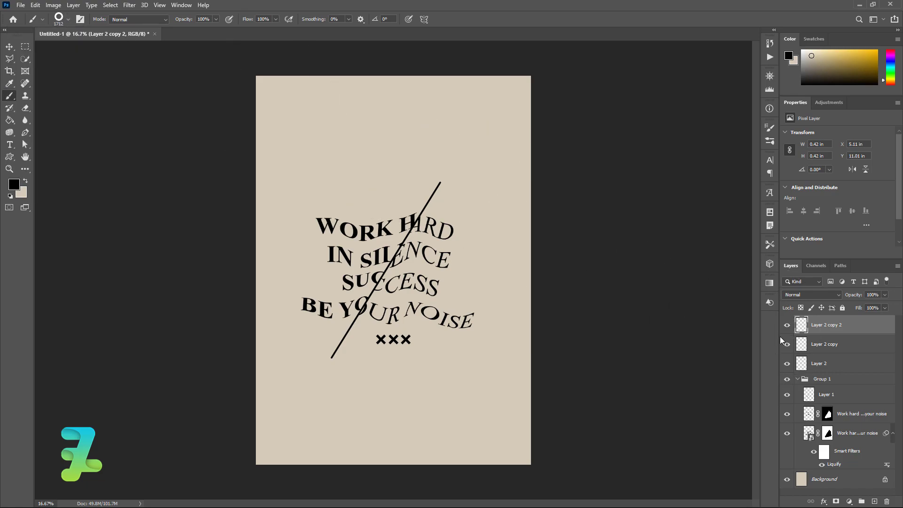
Step: On a new layer, stamp small rings in the top-right and bottom-left corners
left_click(875, 501)
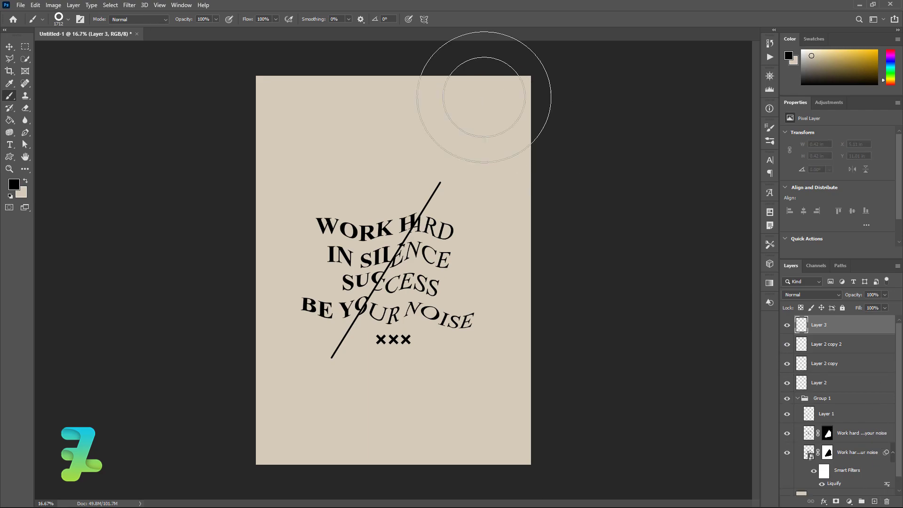
key("bracketleft")
key("bracketleft")
key("bracketleft")
key("bracketleft")
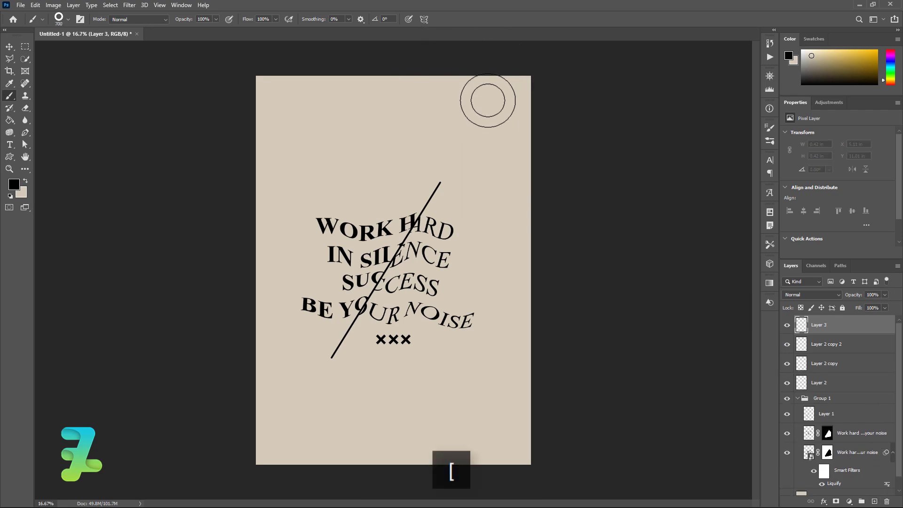
key("bracketleft")
key("bracketleft")
key("bracketleft")
key("bracketleft")
key("bracketleft")
key("bracketleft")
key("bracketleft")
key("bracketleft")
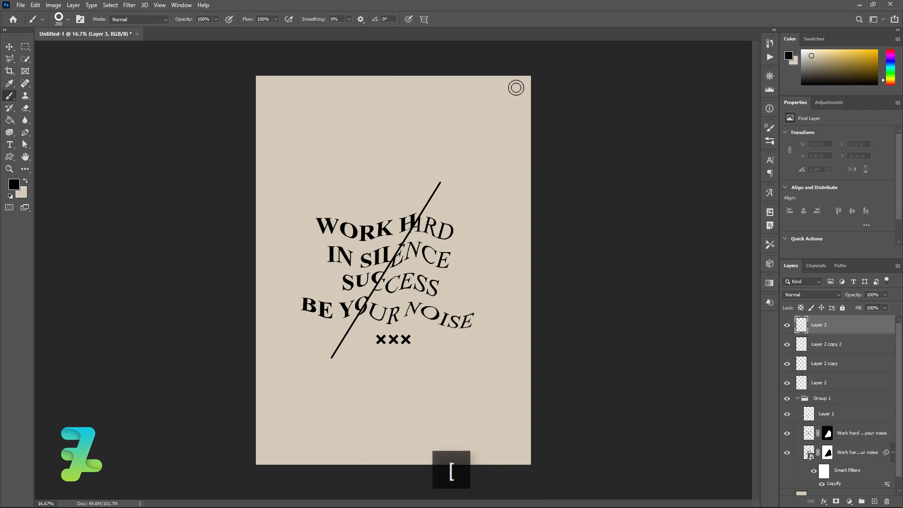
left_click(516, 88)
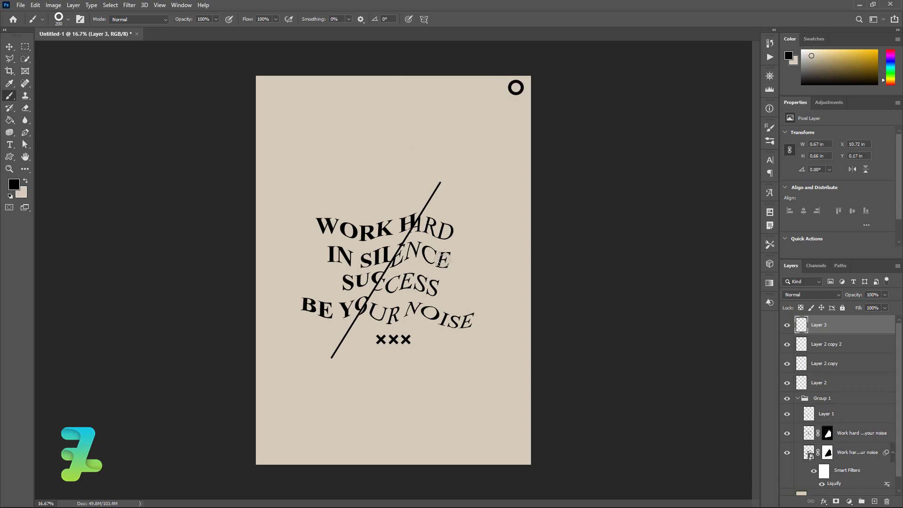
left_click(268, 452)
Step: Stamp a dotted-grid brush mark, preset 6, in the poster's top-left corner
left_click(69, 20)
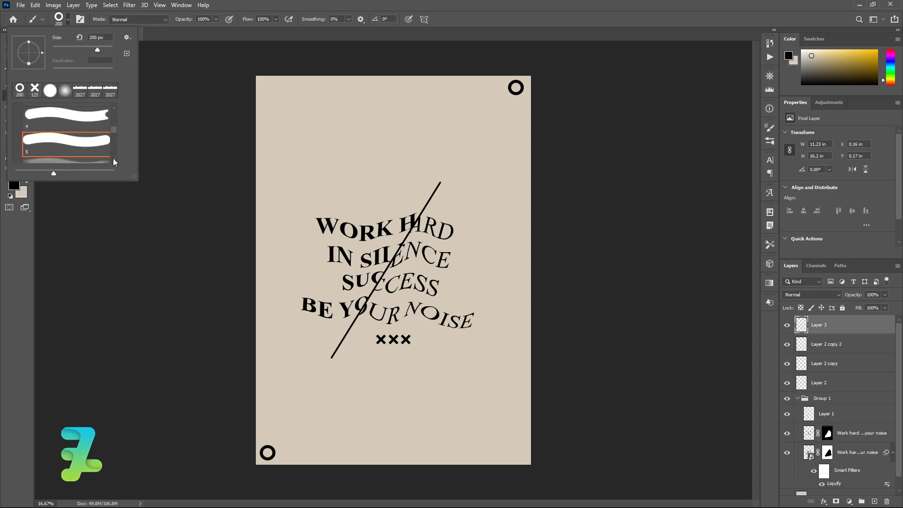
scroll(113, 158, "down", 1)
left_click(72, 129)
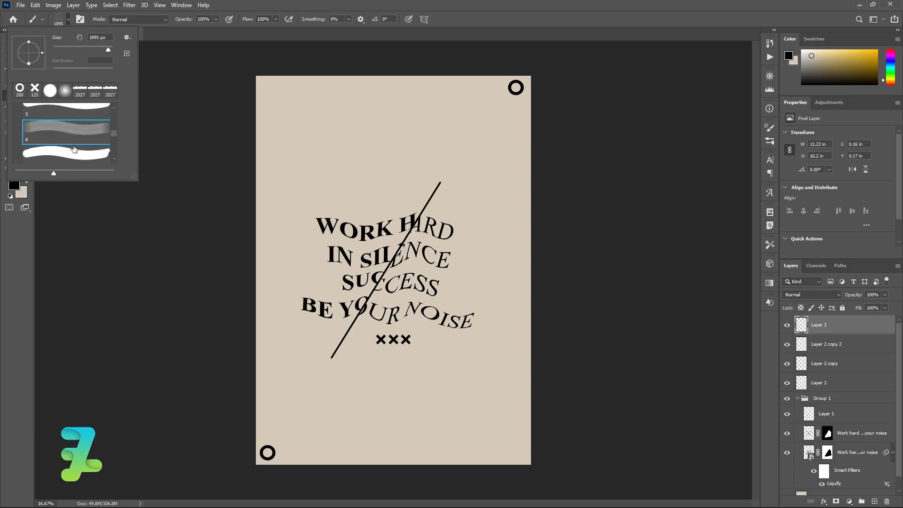
left_click(72, 23)
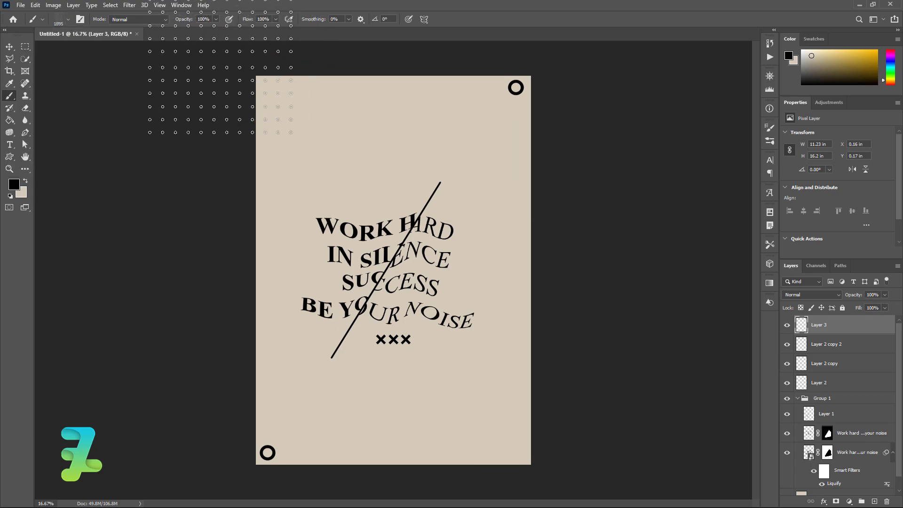
left_click(243, 98)
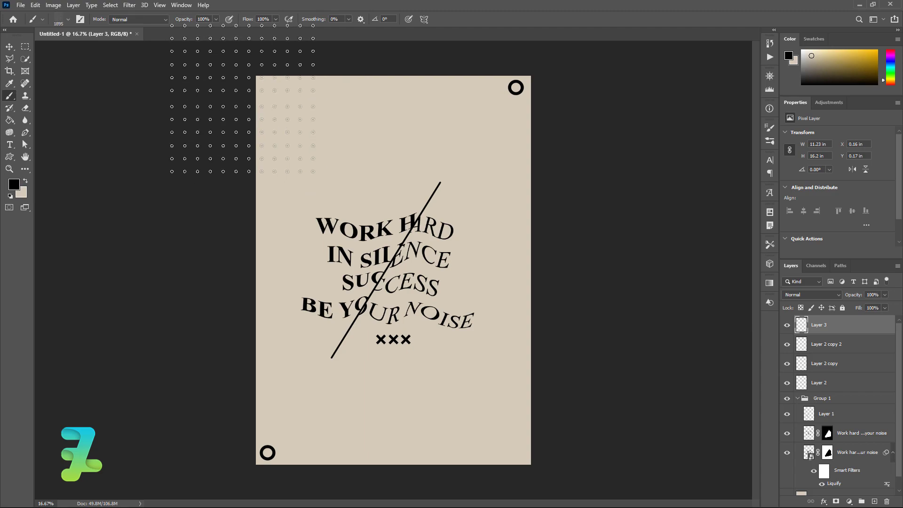
Step: Switch to the blob-shaped brush tip, preset 7
left_click(67, 19)
left_click(76, 144)
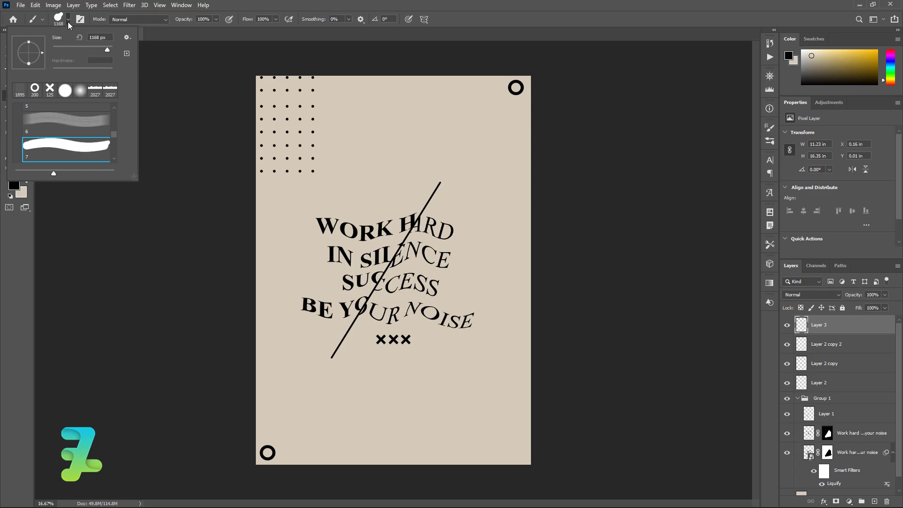
left_click(207, 149)
Step: Stamp a 250 px black blob in the poster's bottom-right corner
key("bracketleft")
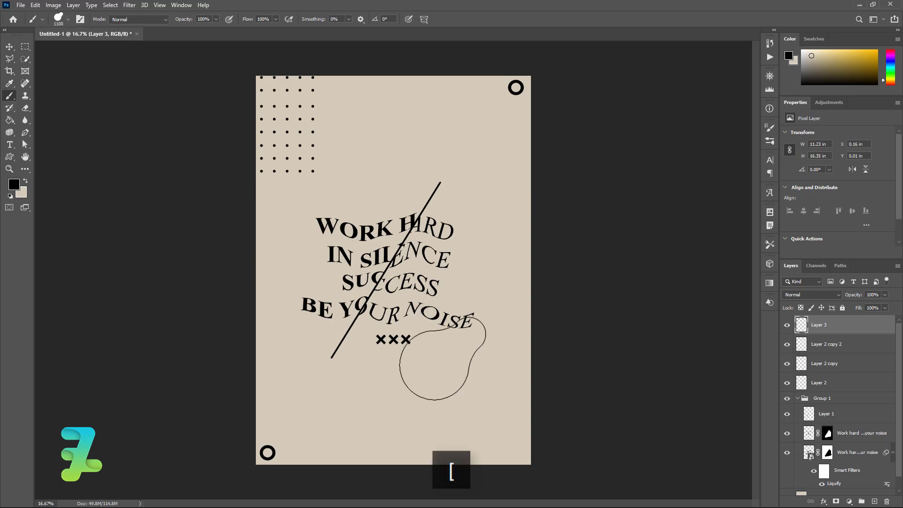
key("bracketleft")
key("bracketleft")
key("bracketleft")
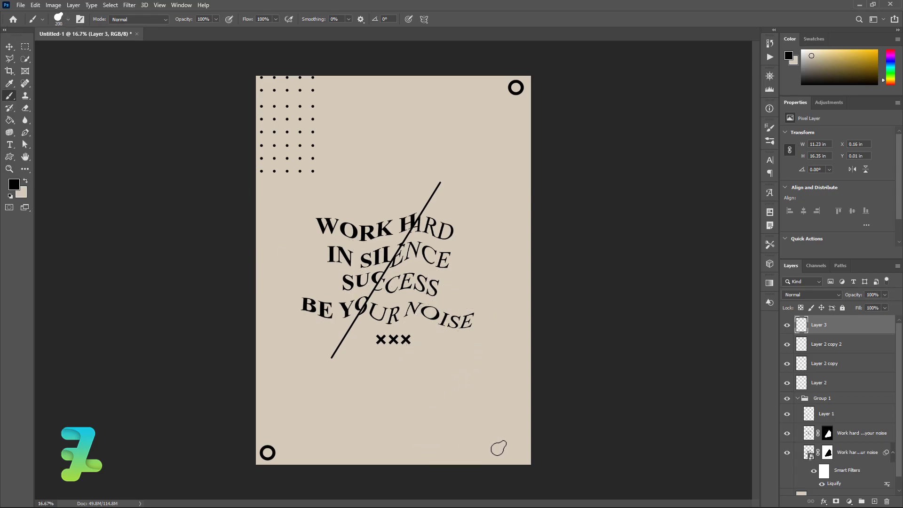
key("bracketright")
left_click(512, 449)
Step: Switch to brush preset 9 and fine-tune its size
left_click(68, 19)
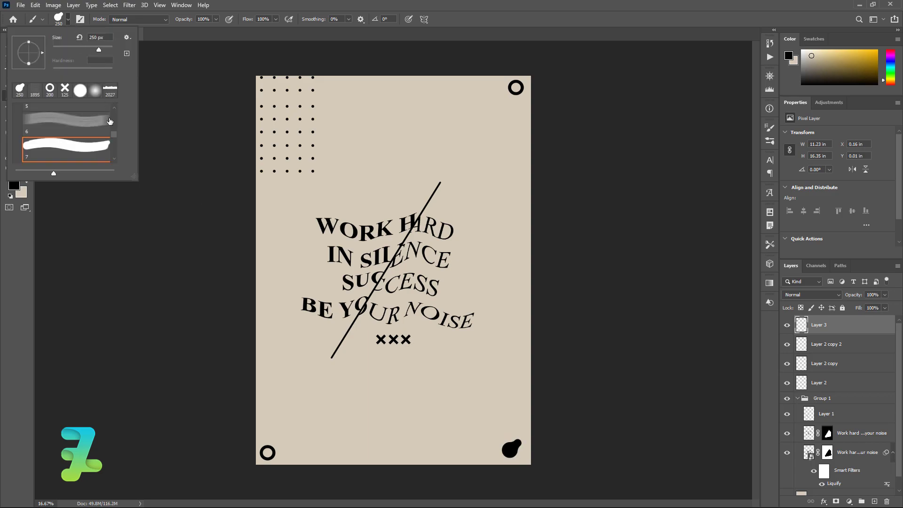
scroll(81, 141, "down", 1)
scroll(81, 146, "down", 2)
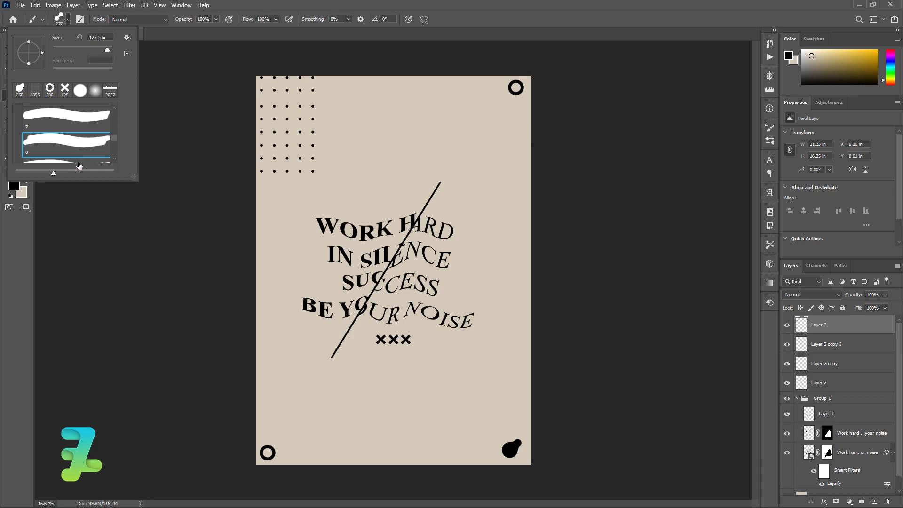
scroll(76, 138, "down", 1)
left_click(78, 143)
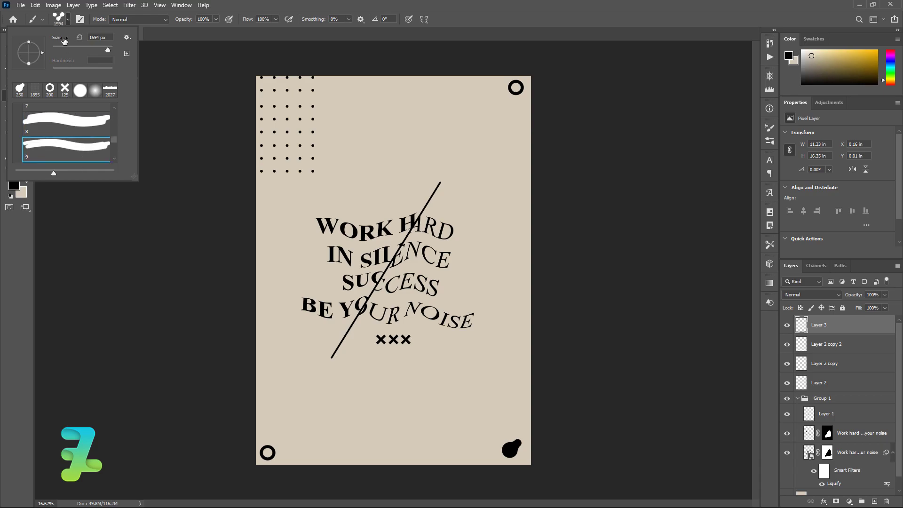
left_click(68, 19)
key("bracketleft")
key("bracketleft")
key("bracketleft")
key("bracketleft")
key("bracketleft")
key("bracketleft")
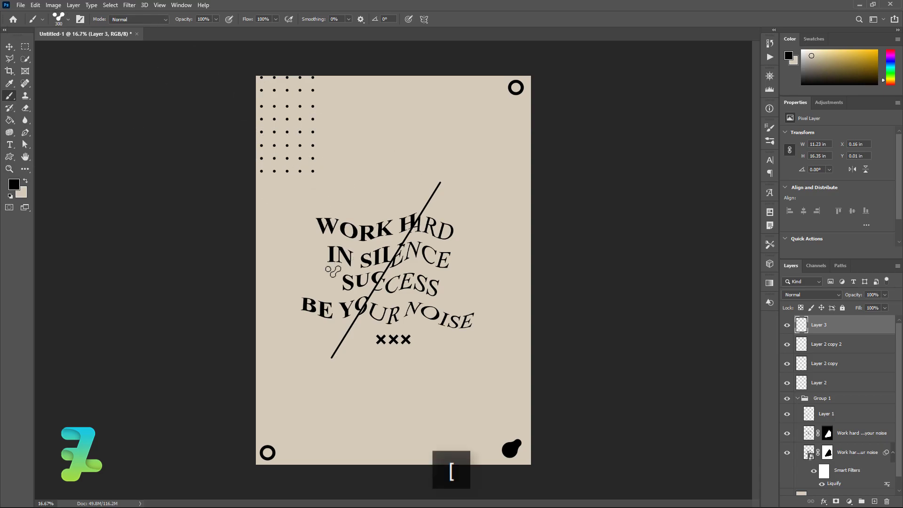
key("bracketright")
key("bracketright")
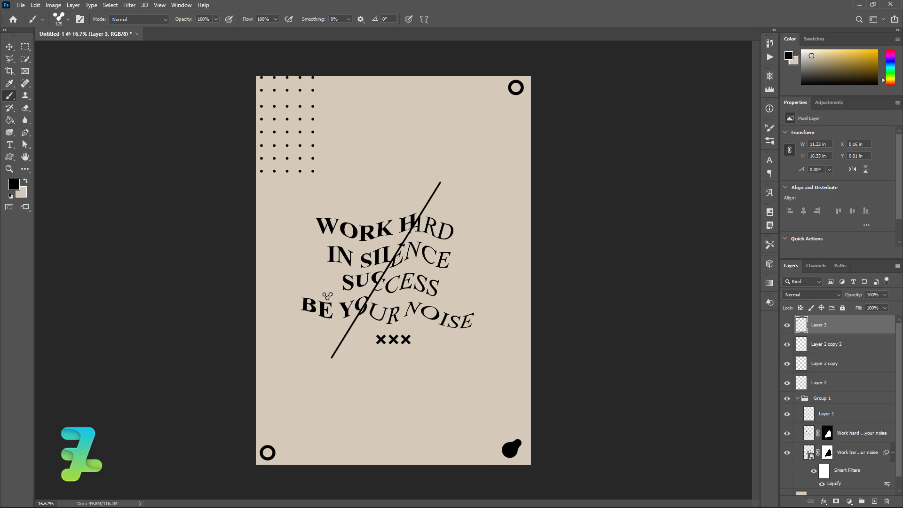
Step: Switch to brush preset 10 and shrink it to 150 px
left_click(68, 19)
scroll(112, 160, "down", 2)
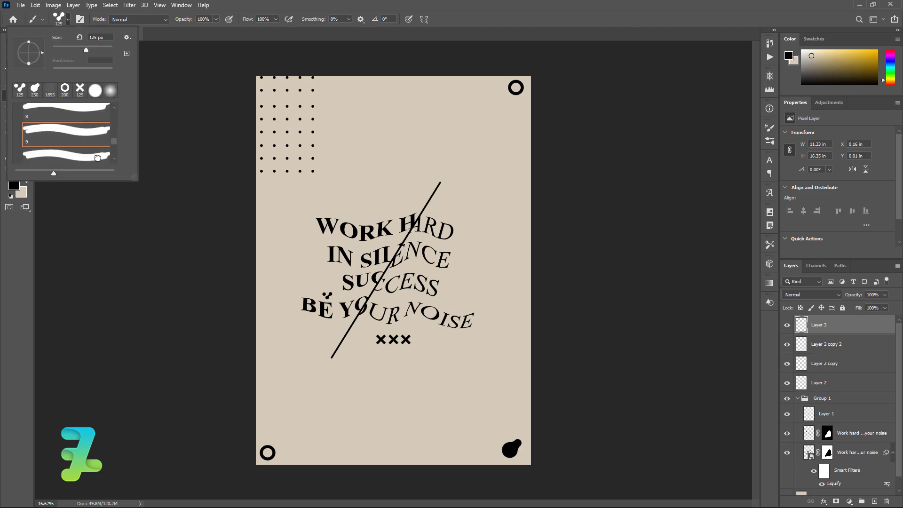
left_click(111, 158)
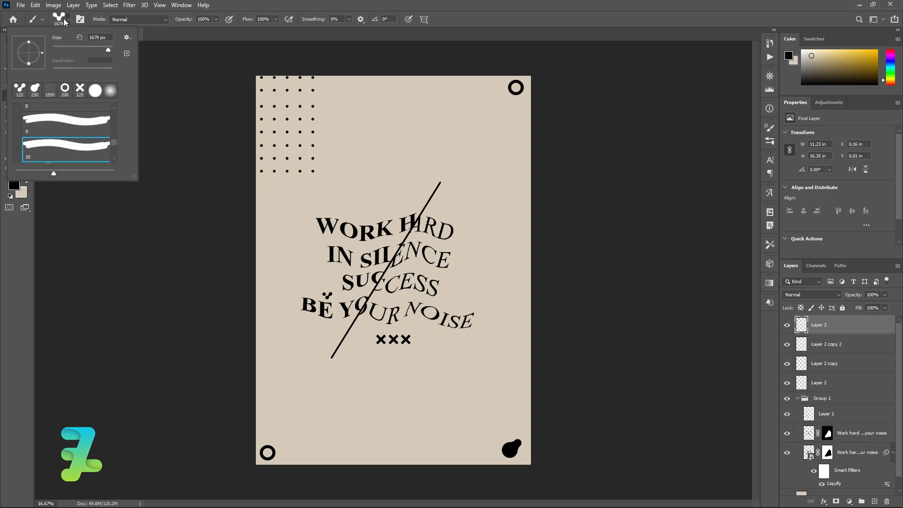
key("Return")
key("bracketleft")
key("bracketleft")
key("bracketleft")
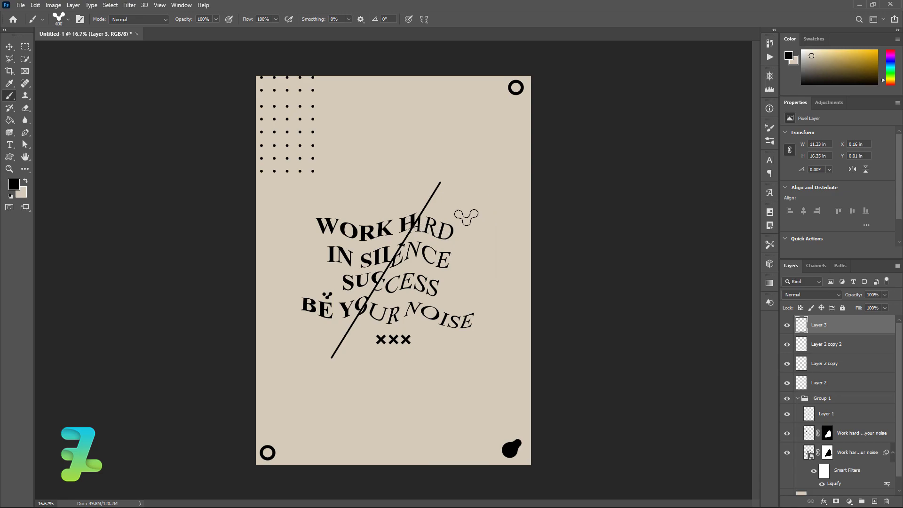
key("bracketleft")
key("bracketleft")
key("bracketleft")
key("bracketleft")
key("bracketleft")
Step: Stamp a mark above HARD, then hatched preset 11 stripe bands at the right and left edges
left_click(447, 216)
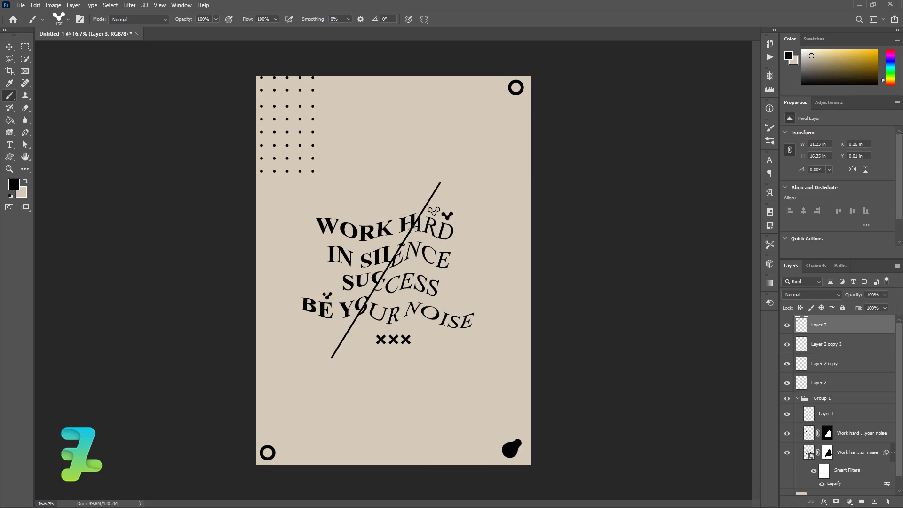
left_click(68, 20)
scroll(67, 145, "down", 1)
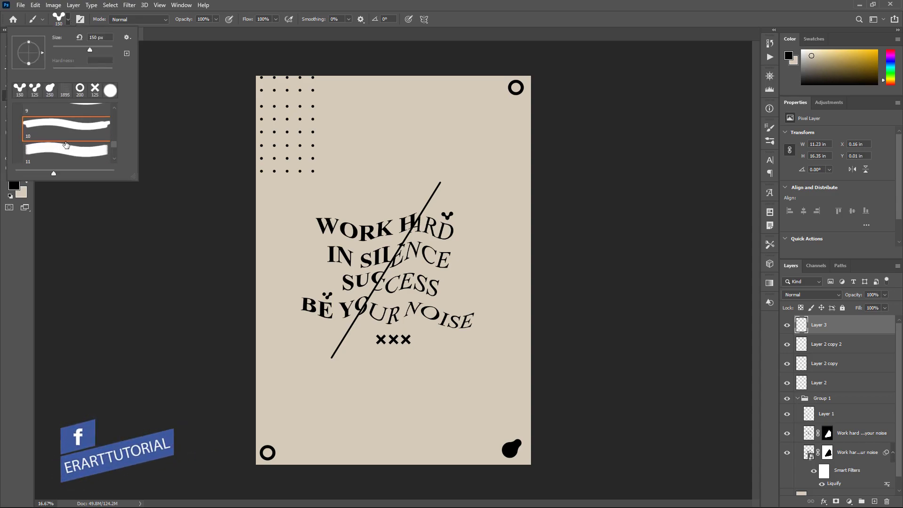
left_click(67, 146)
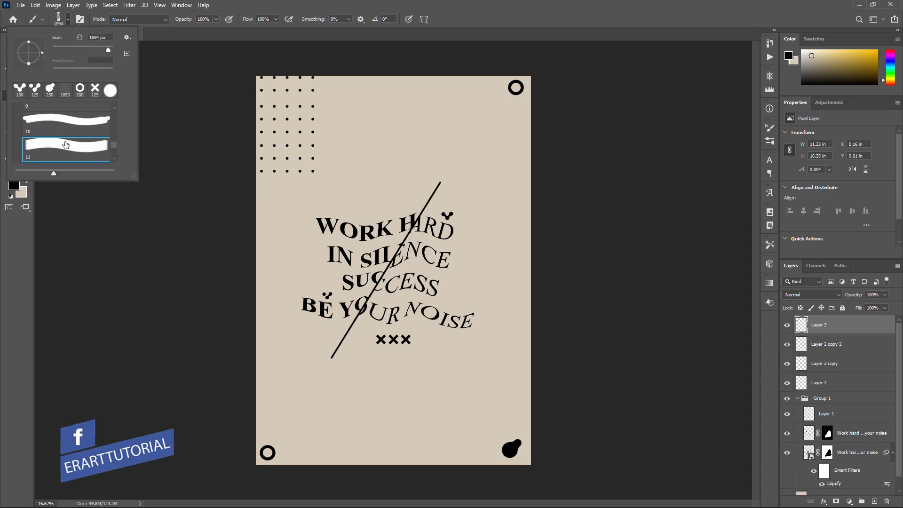
left_click(68, 19)
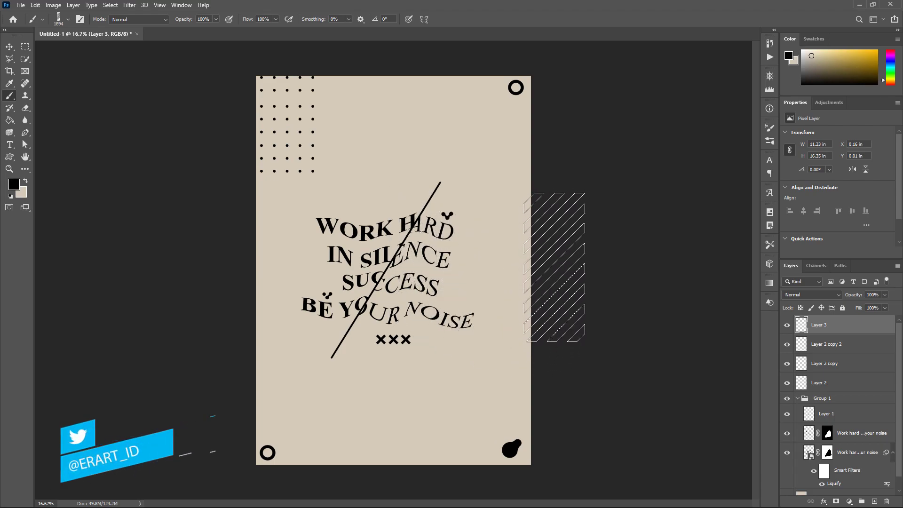
left_click(557, 268)
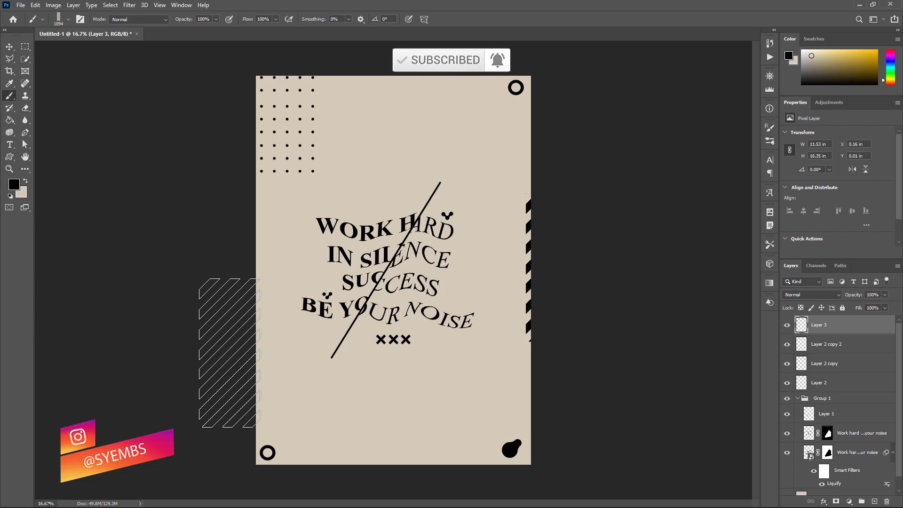
left_click(227, 353)
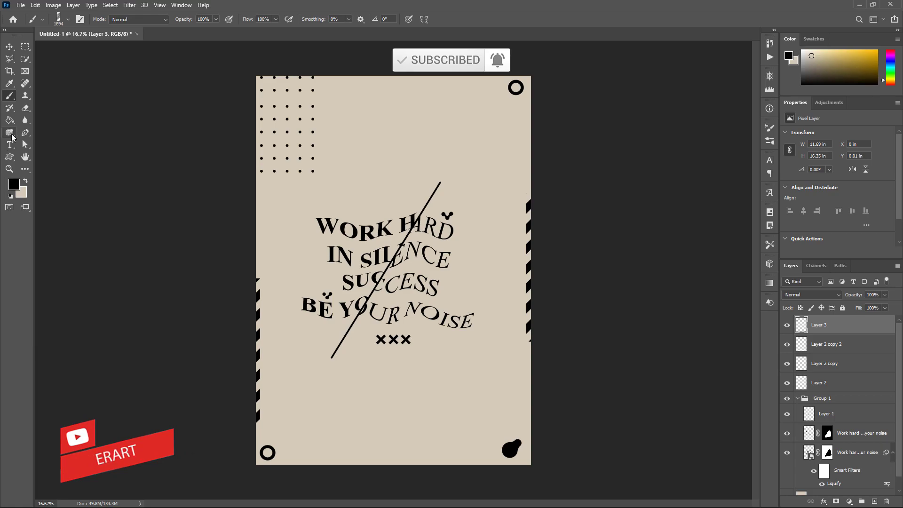
Step: With brush preset 14 at 150 px, paint a textured dot at the dot grid's lower-right corner
left_click(64, 23)
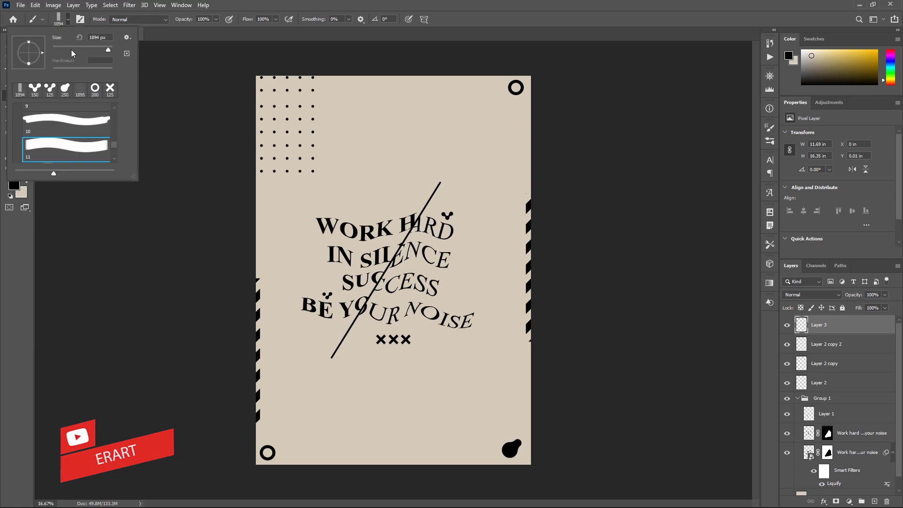
scroll(94, 146, "down", 2)
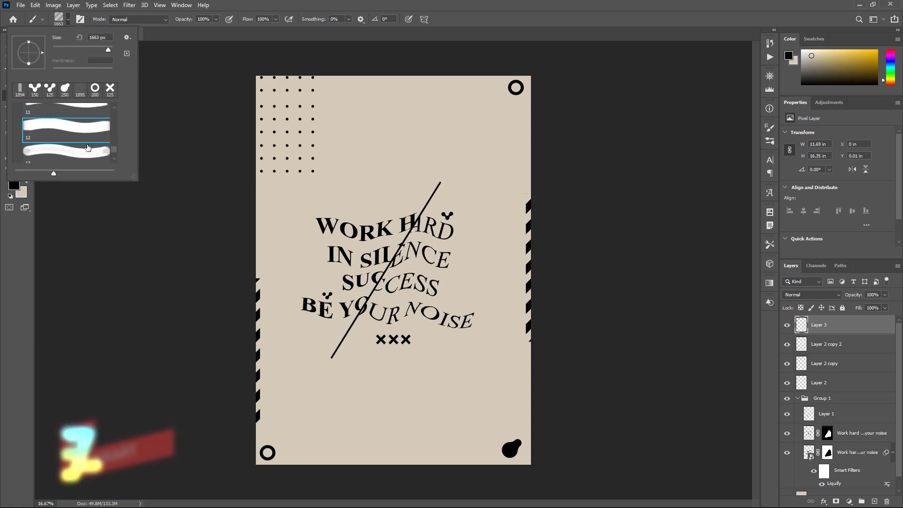
left_click(84, 154)
left_click(115, 159)
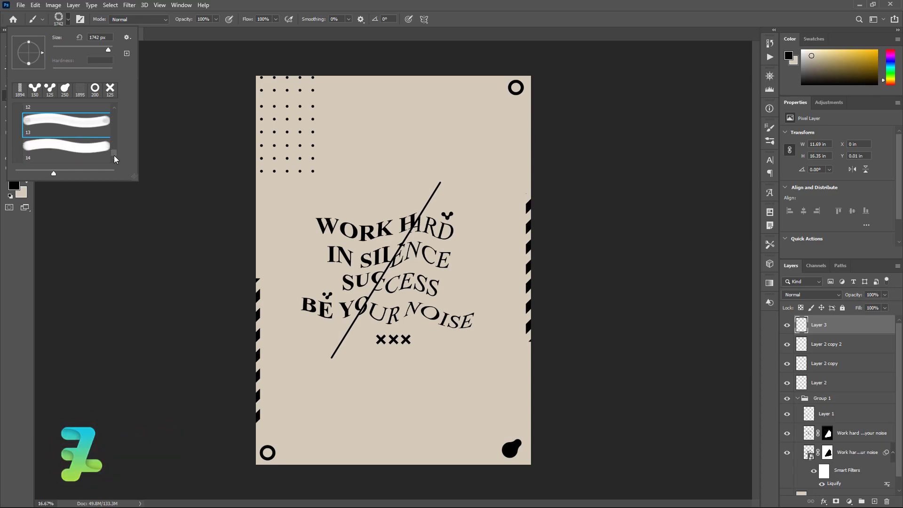
left_click(91, 148)
left_click(66, 20)
key("bracketleft")
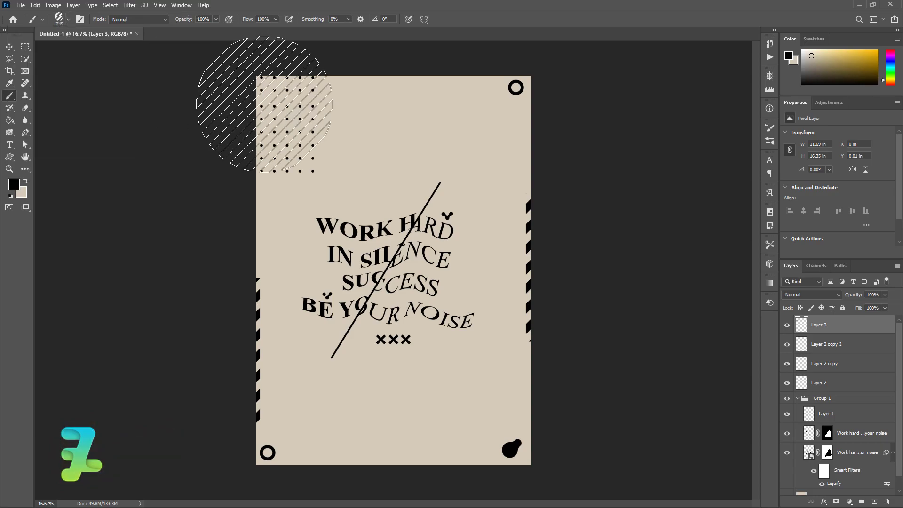
key("bracketleft")
key("bracketleft")
key("bracketleft")
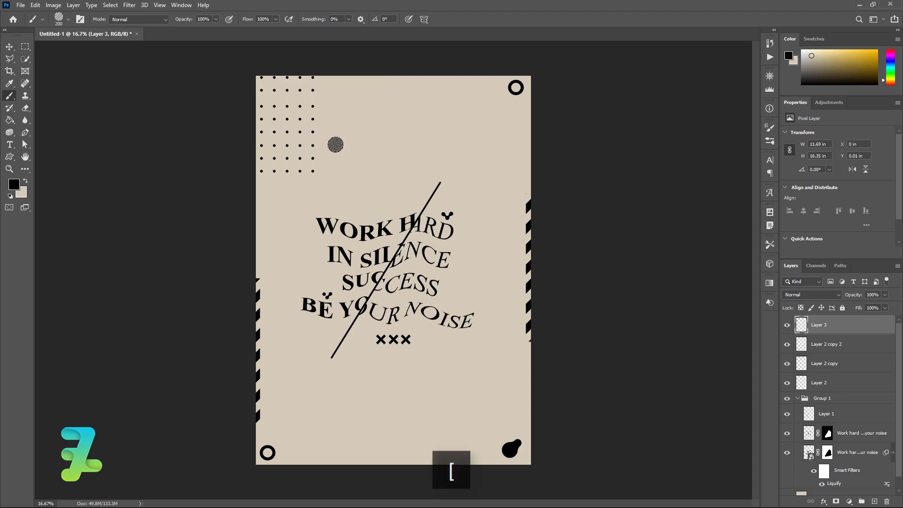
key("bracketleft")
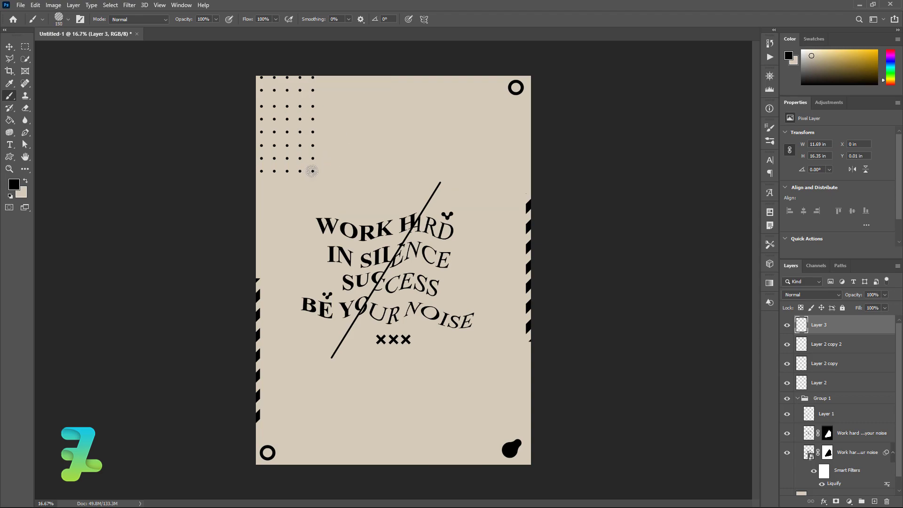
left_click(312, 171)
left_click(10, 46)
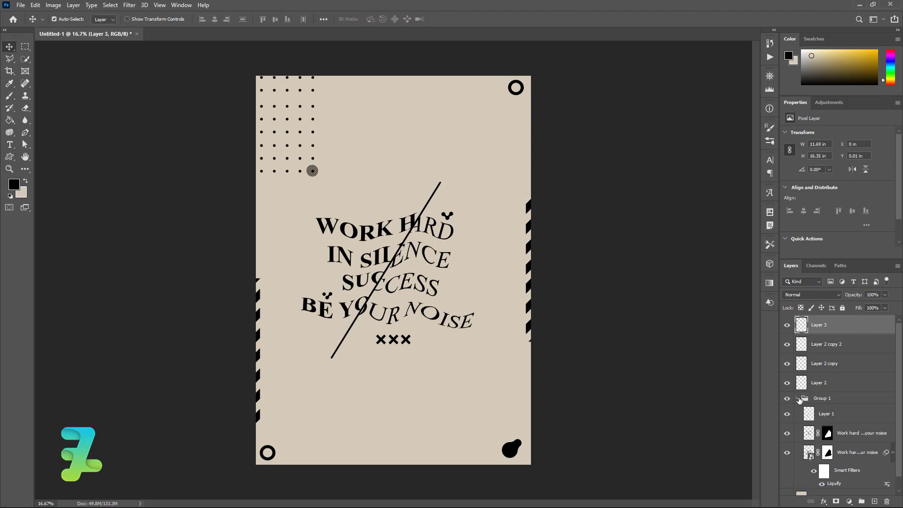
Step: Group all layers from Layer 3 to Group 1 into Group 2
left_click(798, 399)
left_click(864, 401, "shift")
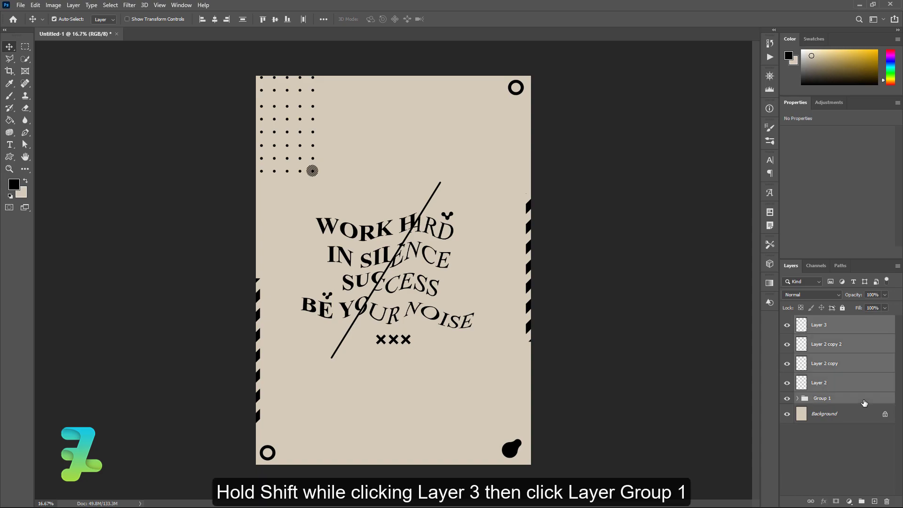
key("ctrl+g")
key("ctrl")
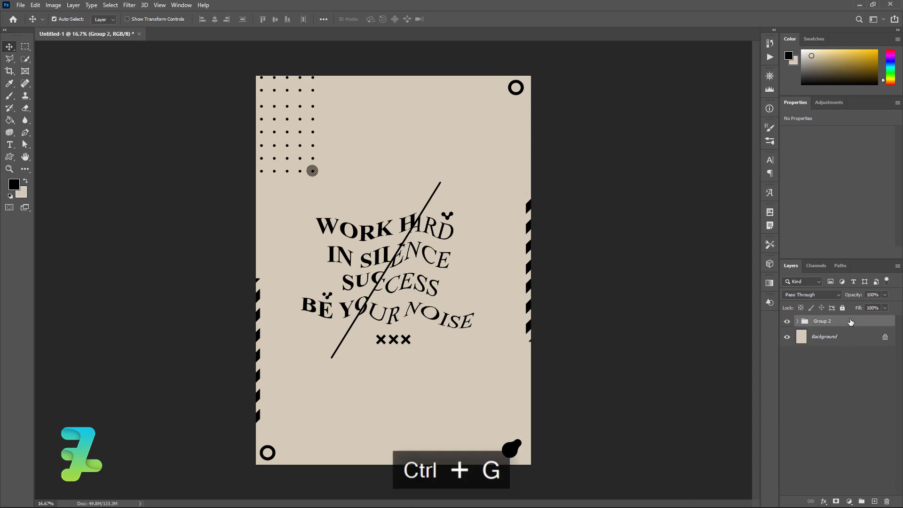
Step: Add a Color Overlay to Group 2 with colour #242220
double_click(855, 324)
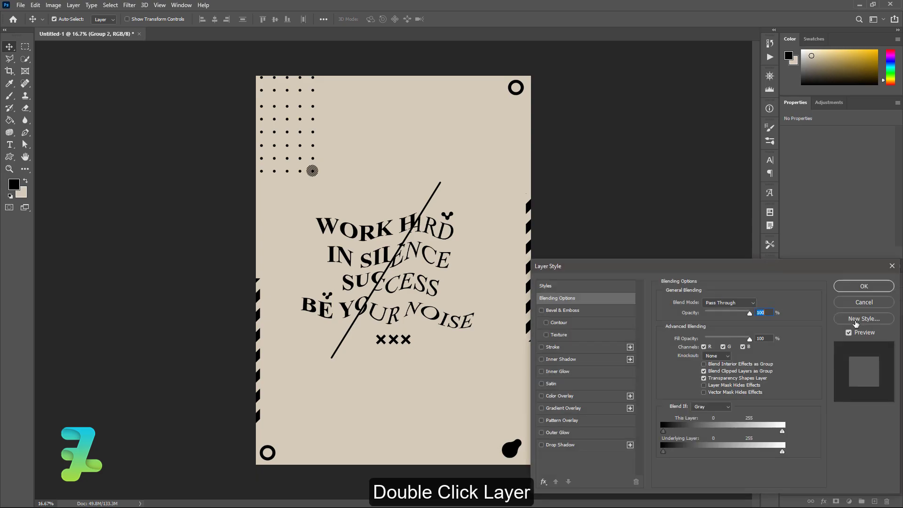
left_click(542, 397)
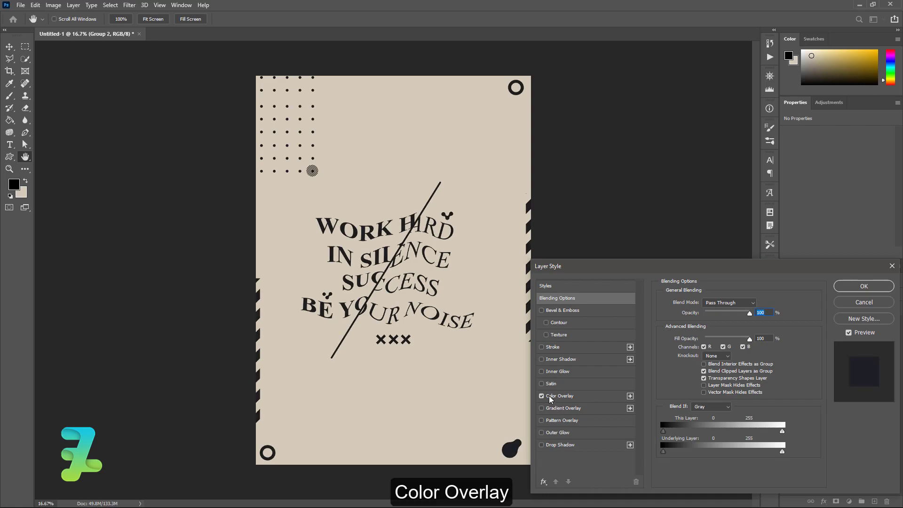
left_click(551, 397)
left_click(758, 304)
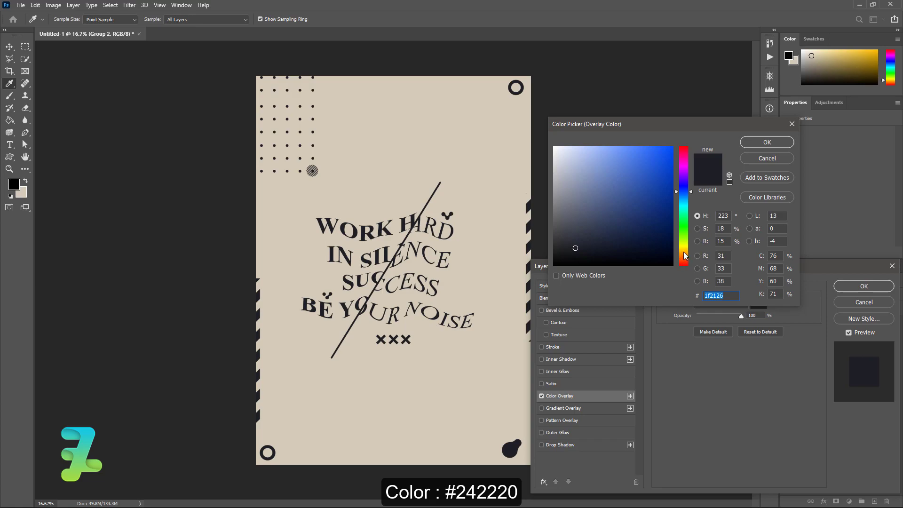
left_click_drag(685, 255, 688, 258)
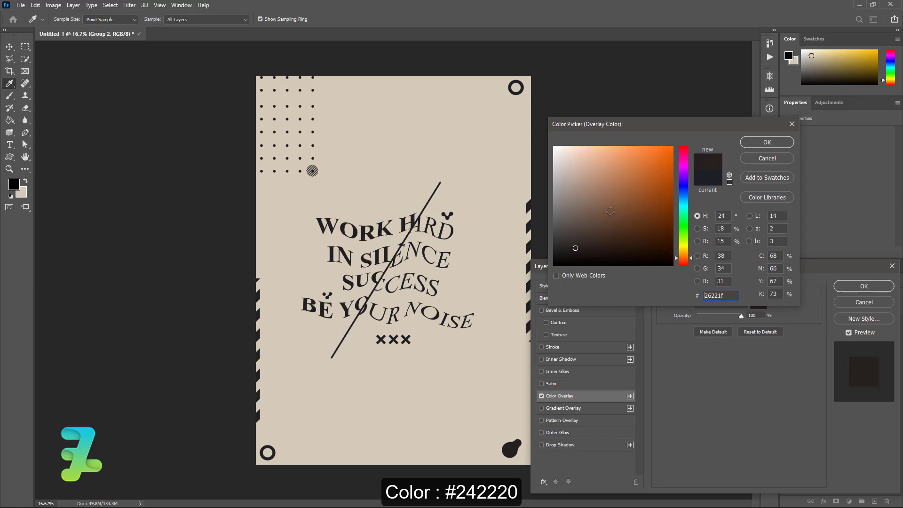
mouse_move(611, 211)
left_mouse_down()
mouse_move(633, 200)
mouse_move(643, 230)
mouse_move(564, 250)
left_mouse_up()
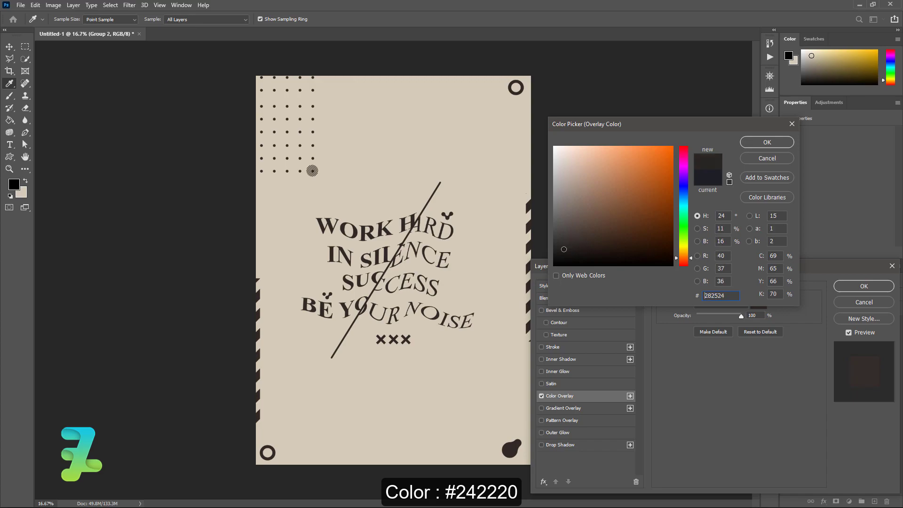
type("242220")
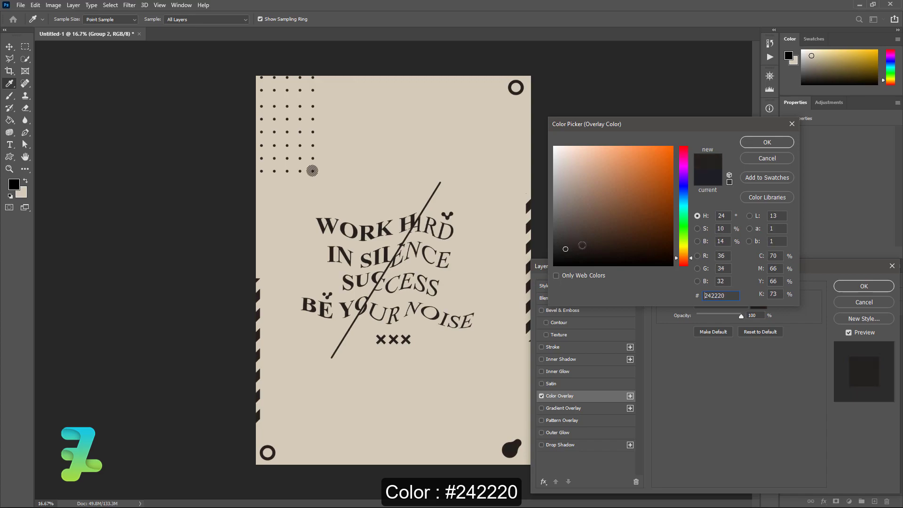
Step: Accept #242220 as Group 2's colour overlay in the Color Picker
left_click(761, 143)
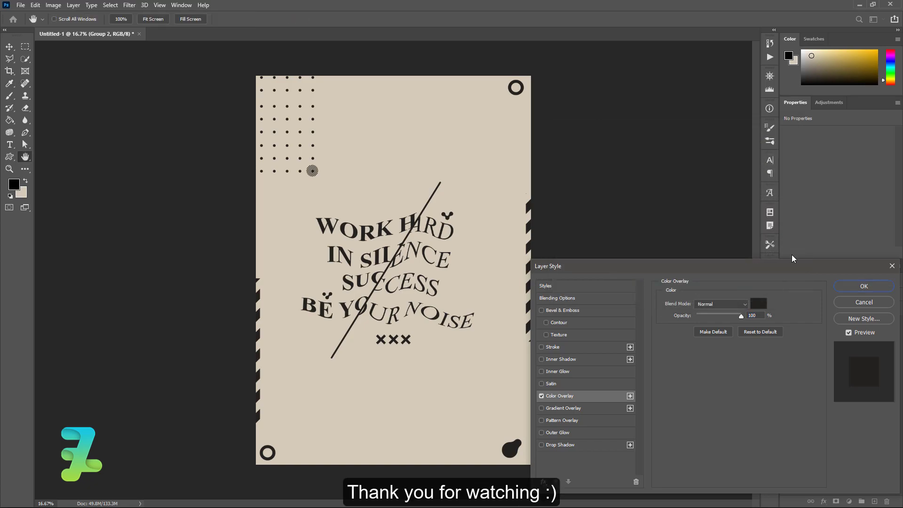